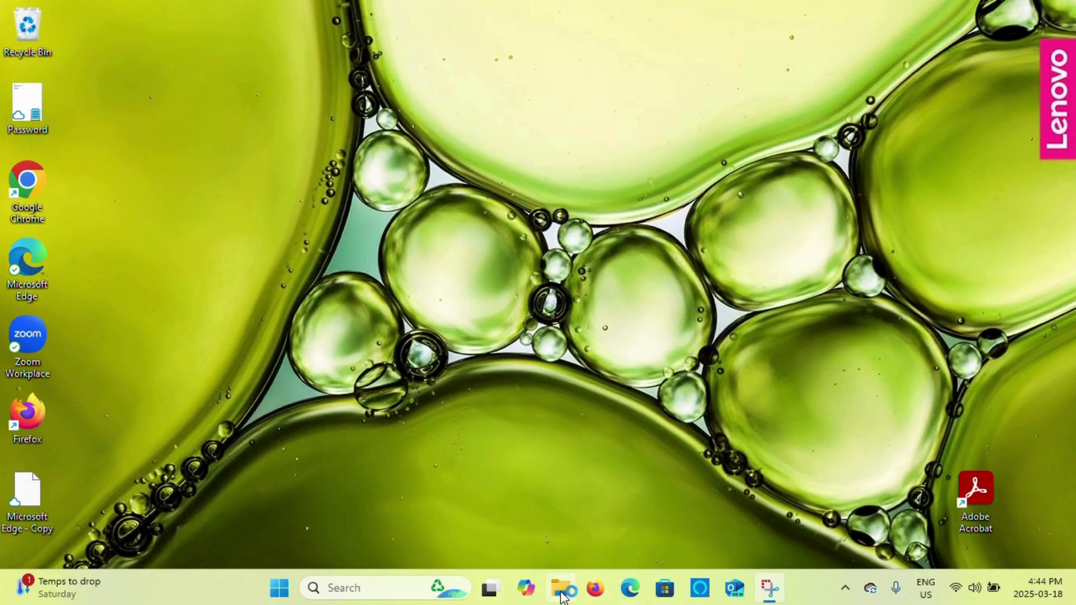
Step: Browse the Screenshots folder inside Pictures and the Downloads folder in File Explorer, and close the window
left_click(562, 597)
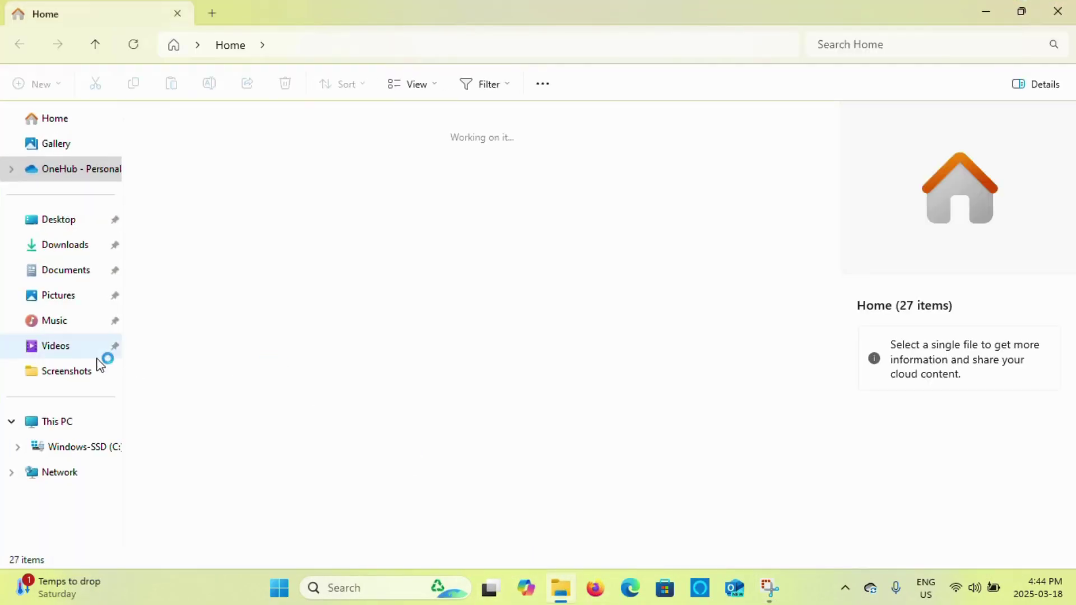
left_click(61, 297)
double_click(187, 143)
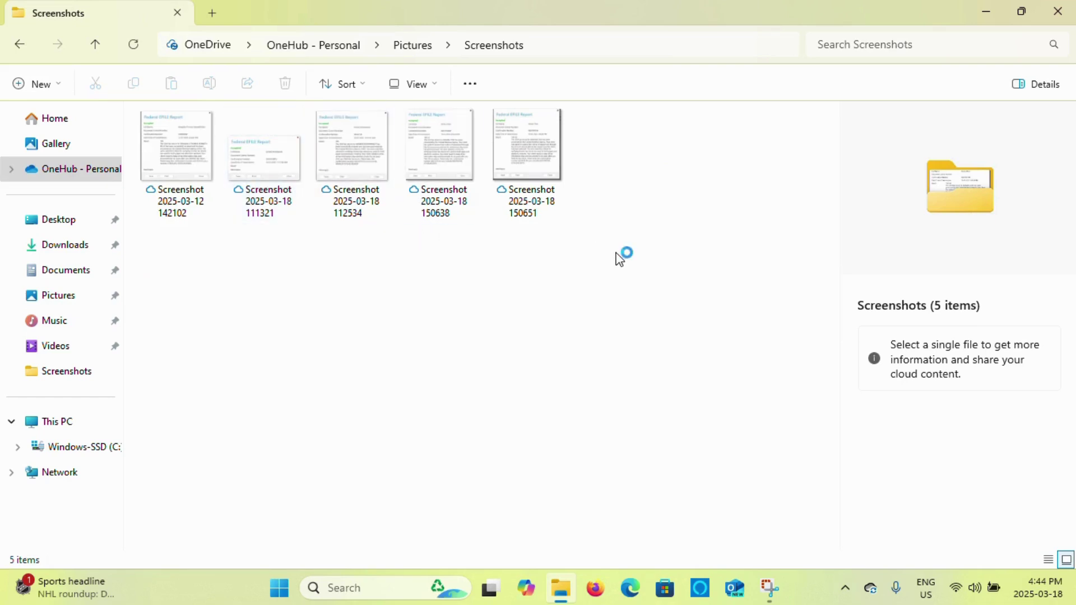
left_click(81, 245)
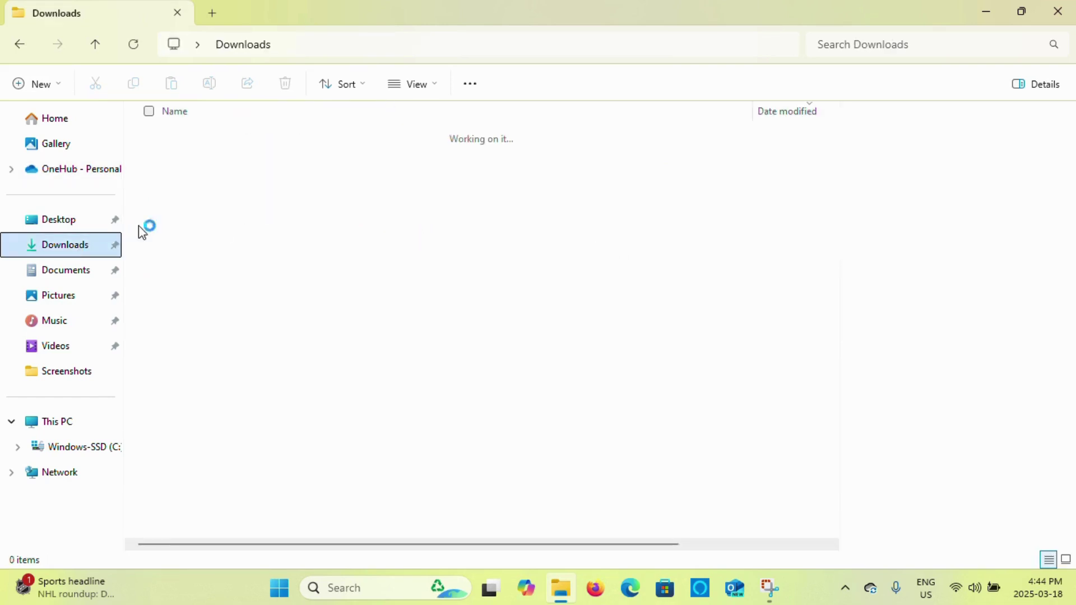
left_click(1058, 12)
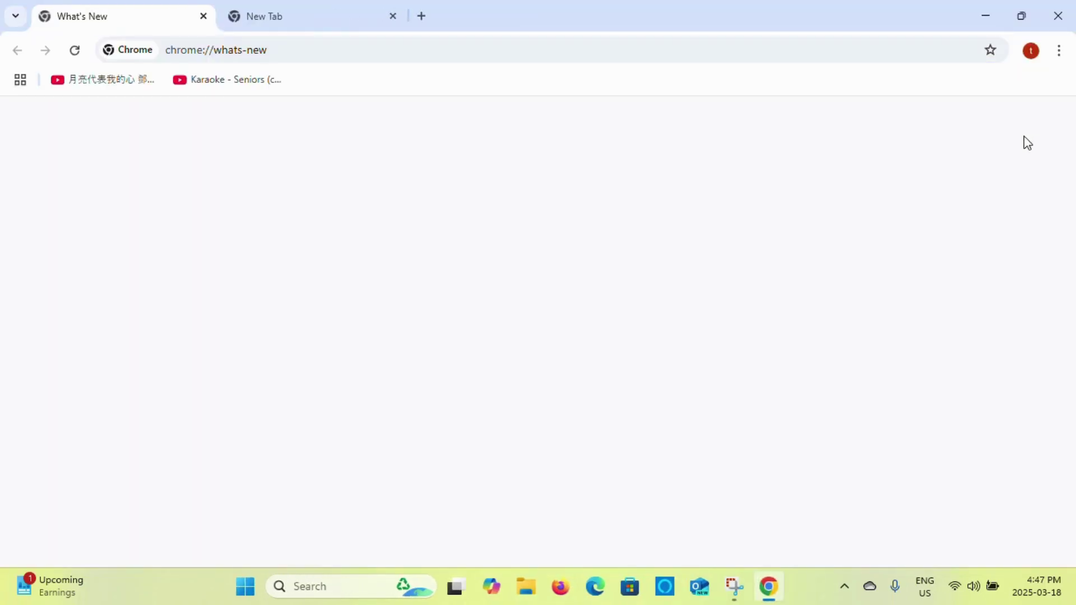
Step: Close the What's New page in Chrome and open Google Drive from the Google apps list
left_click(203, 16)
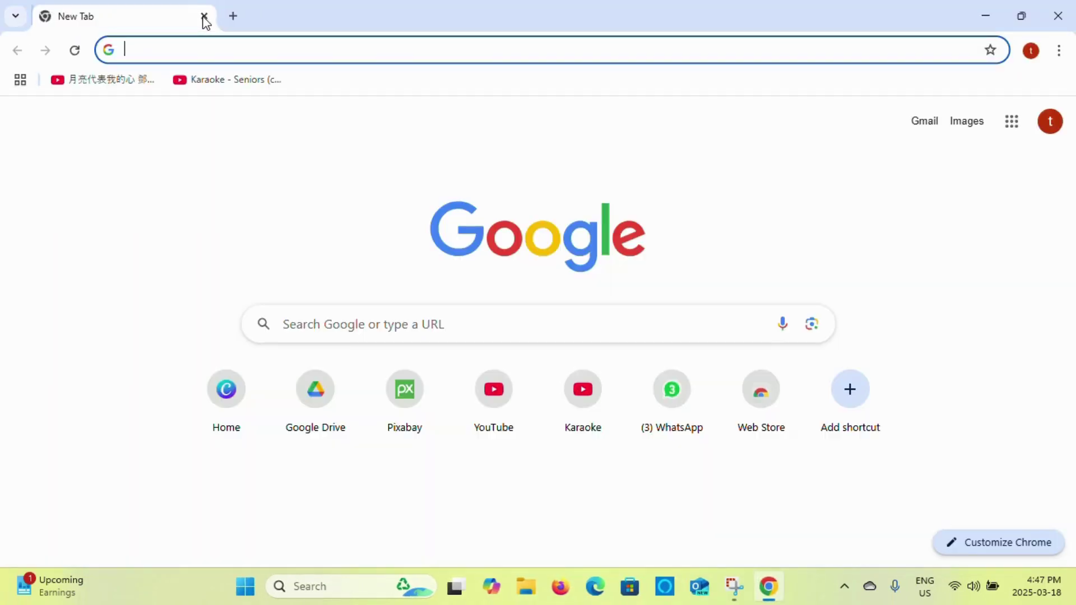
left_click(1011, 121)
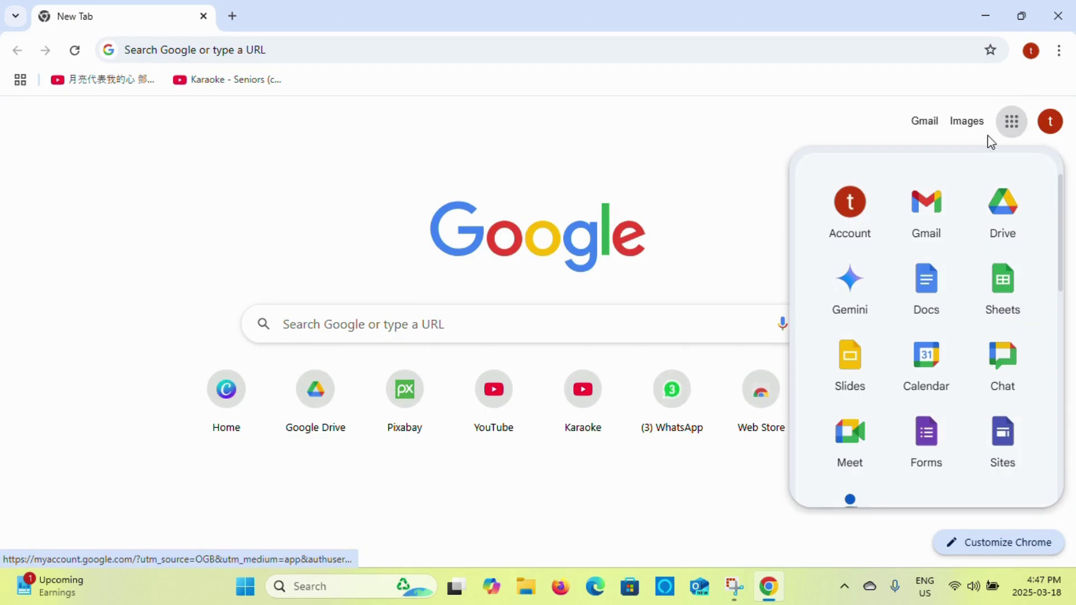
left_click(997, 216)
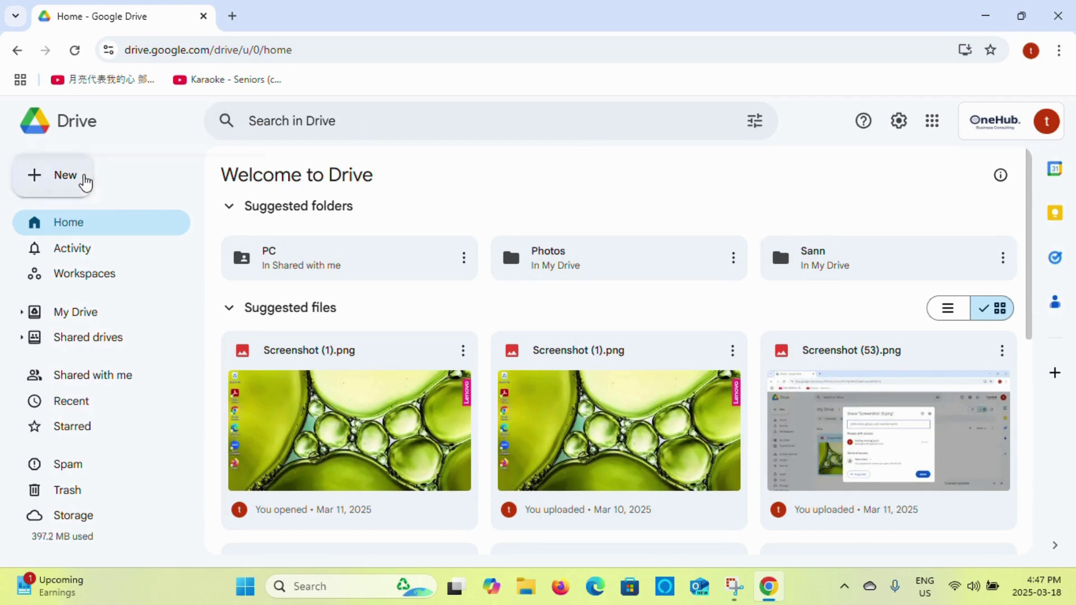
Step: Create a new Drive folder named Testing
left_click(84, 179)
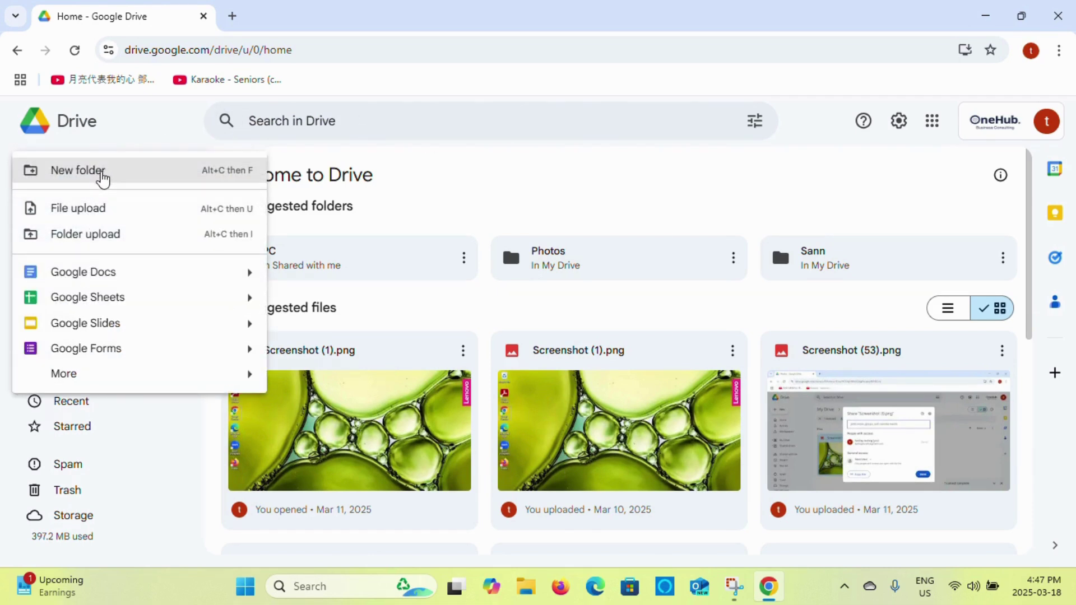
left_click(102, 178)
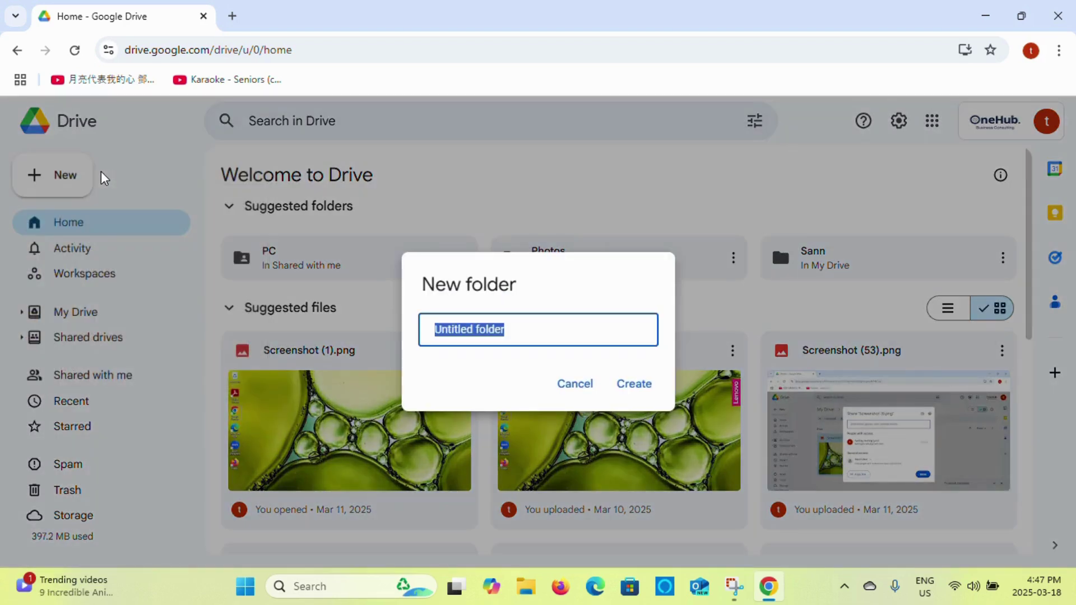
type("Testing")
key("Return")
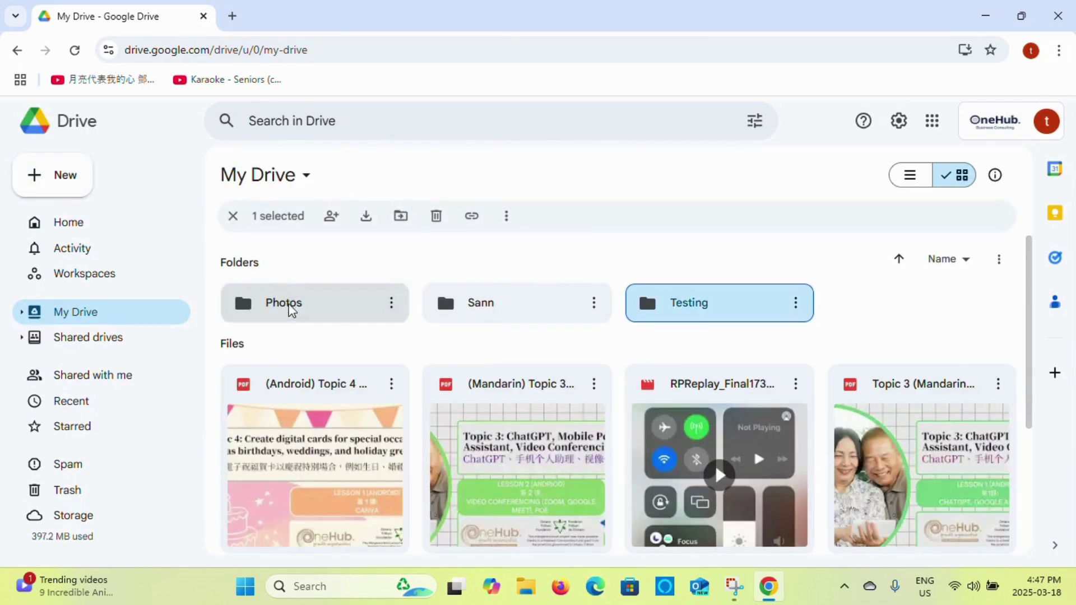
Step: Open the Testing folder in My Drive and check its options for adding content
double_click(679, 308)
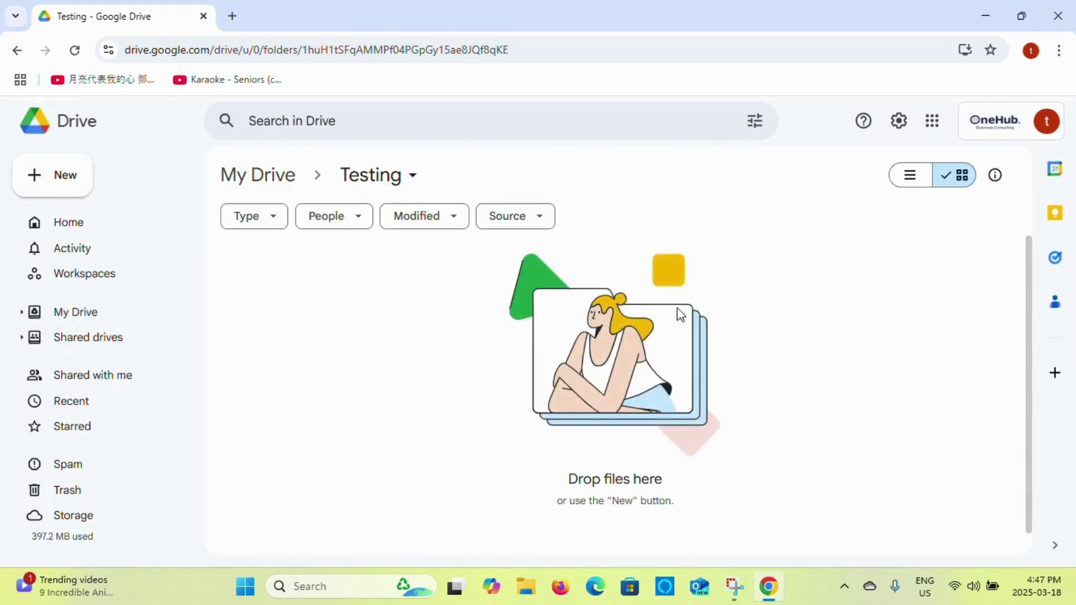
right_click(450, 321)
left_click(68, 193)
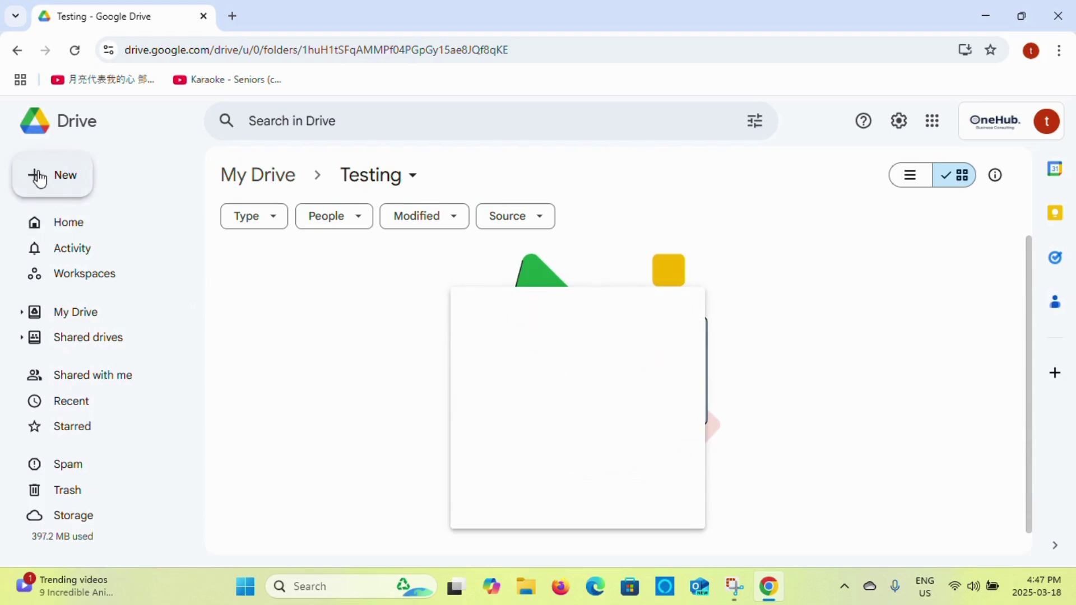
right_click(420, 334)
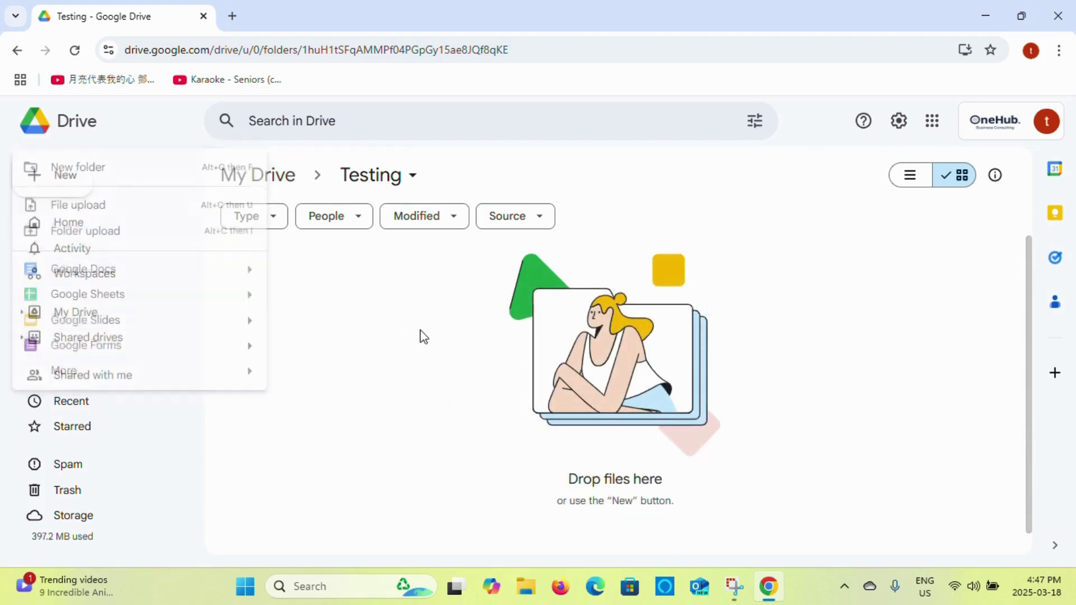
Step: Upload the Topic 6 - Lesson 3 Adobe Reader PDF from Downloads into the Testing folder
left_click(69, 193)
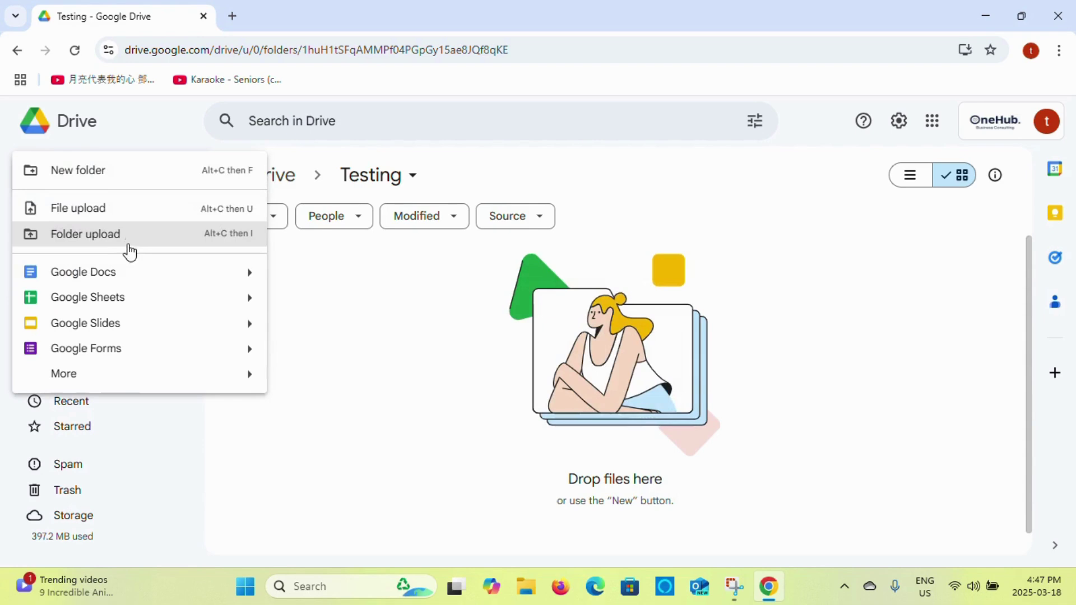
left_click(109, 217)
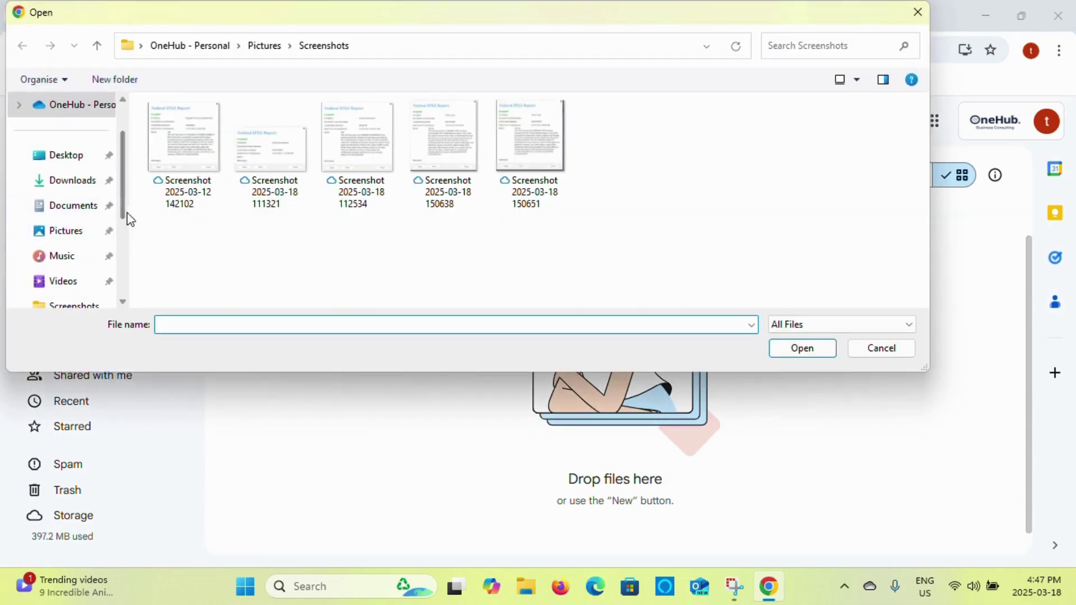
left_click(78, 181)
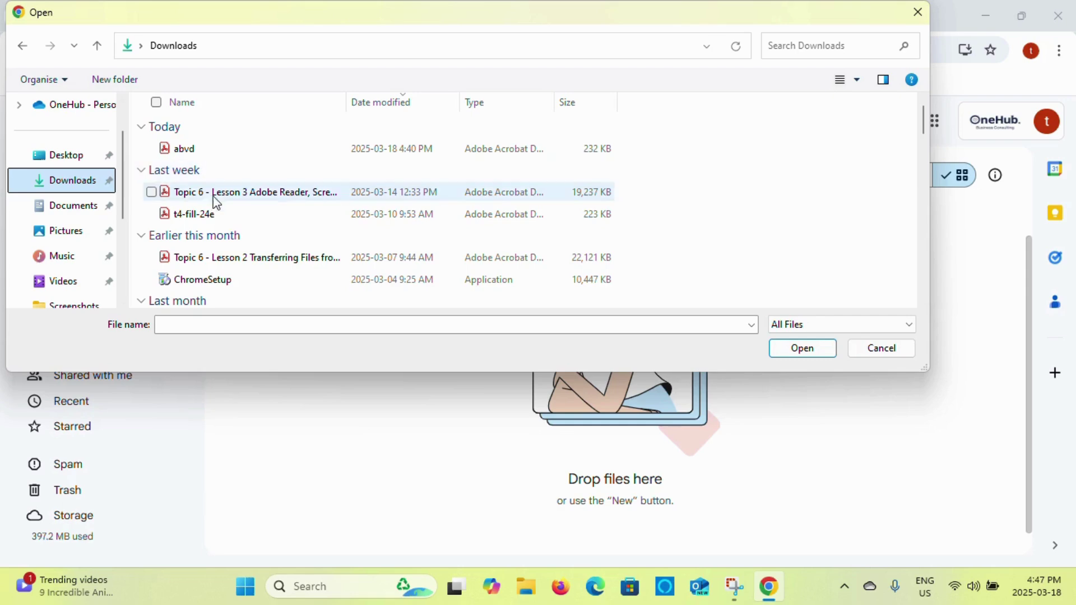
scroll(216, 203, "down", 8)
scroll(216, 201, "up", 3)
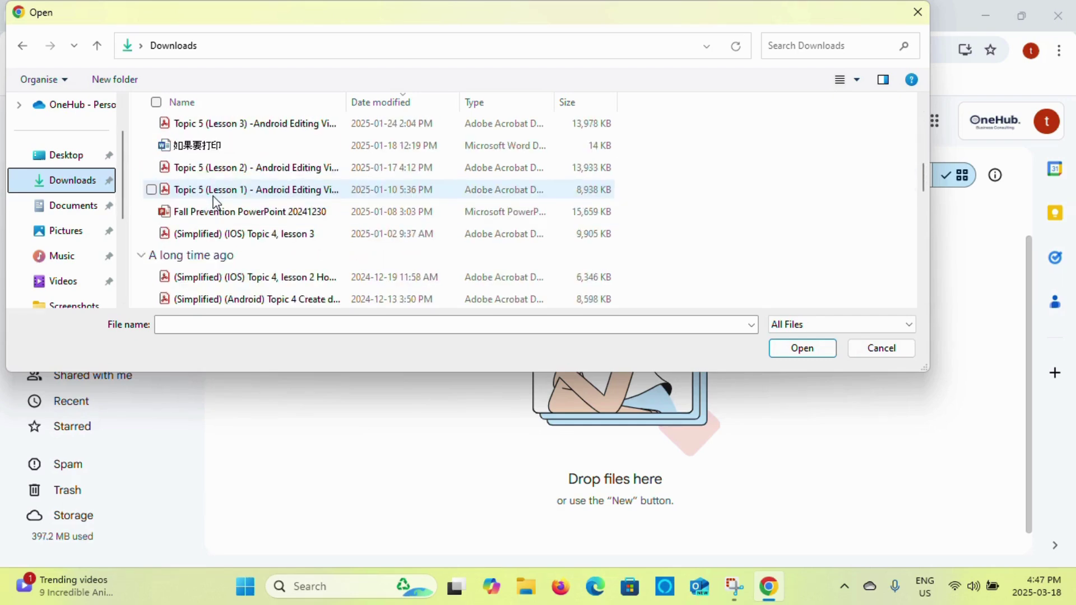
scroll(229, 182, "down", 8)
scroll(229, 182, "down", 3)
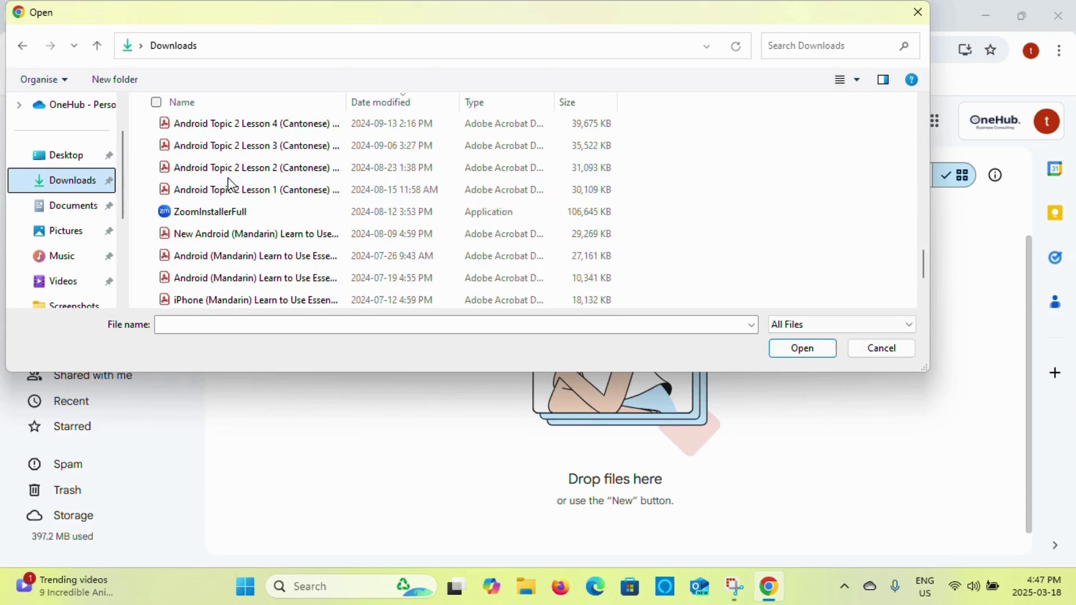
scroll(229, 182, "up", 4)
scroll(228, 182, "down", 5)
scroll(229, 182, "up", 15)
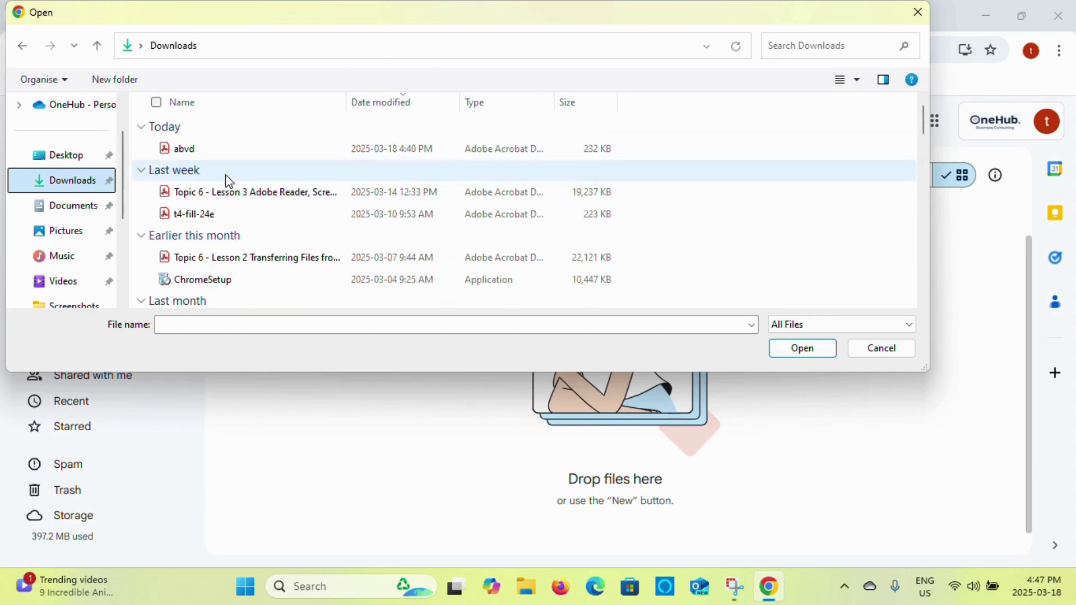
double_click(208, 192)
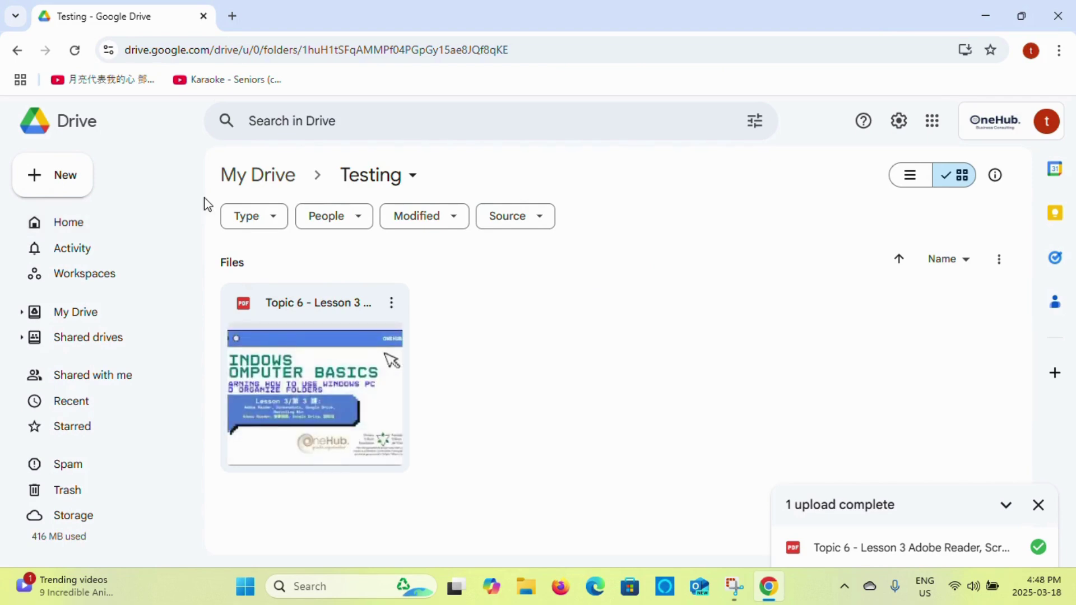
Step: Share the uploaded Topic 6 - Lesson 3 PDF with the Communications Team as Editor, with notification enabled
left_click(340, 355)
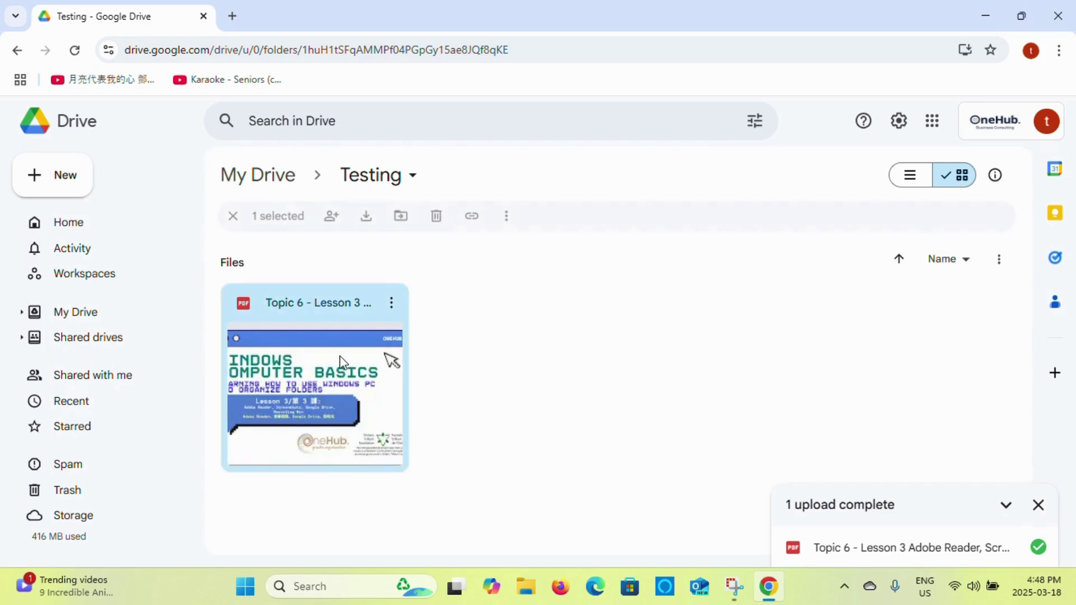
left_click(336, 221)
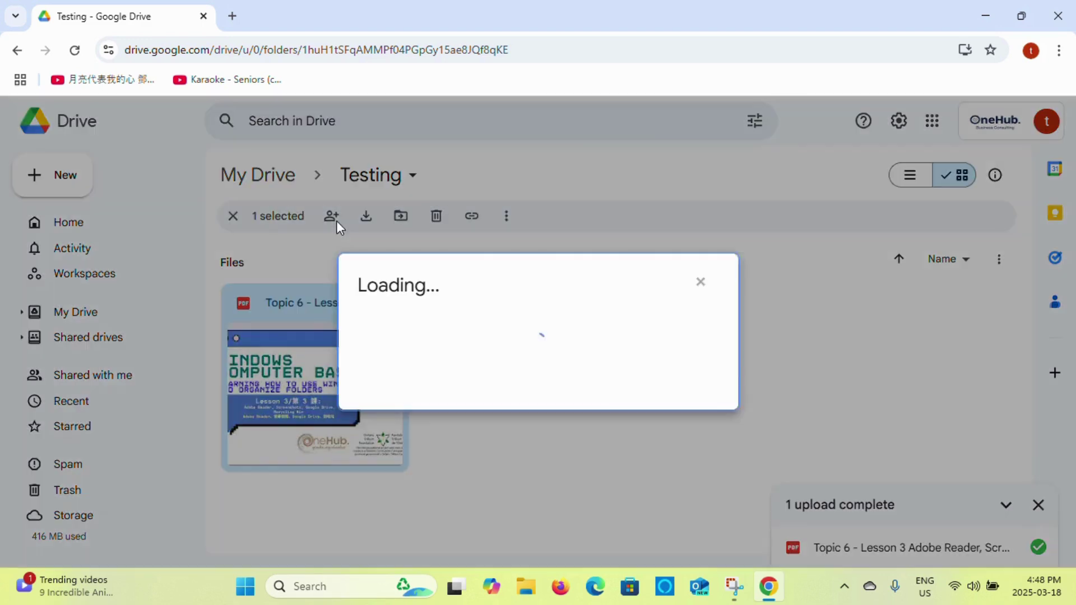
left_click(606, 250)
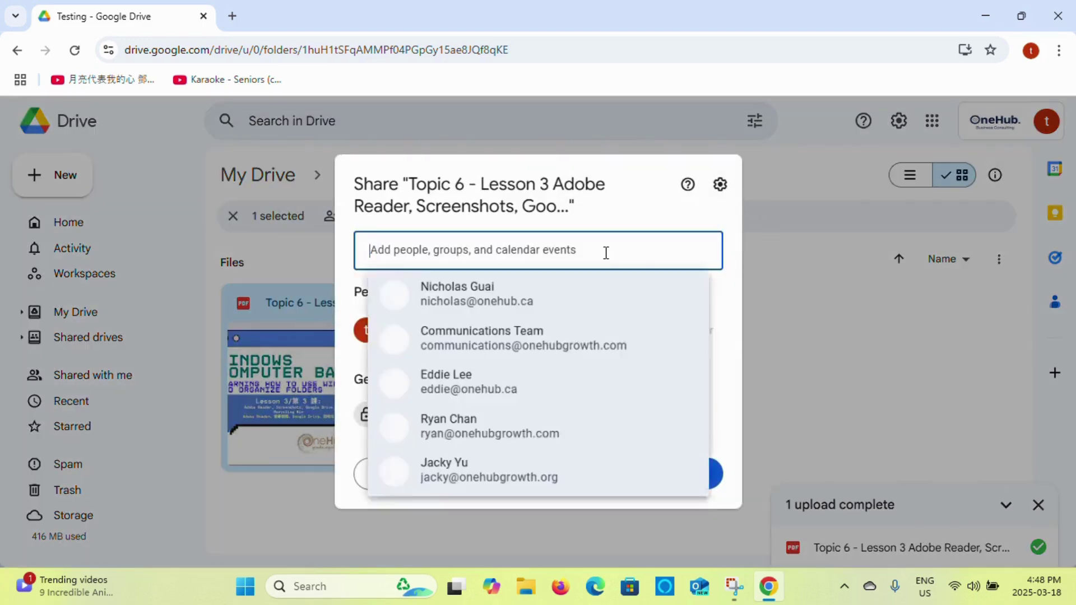
type("communications Team")
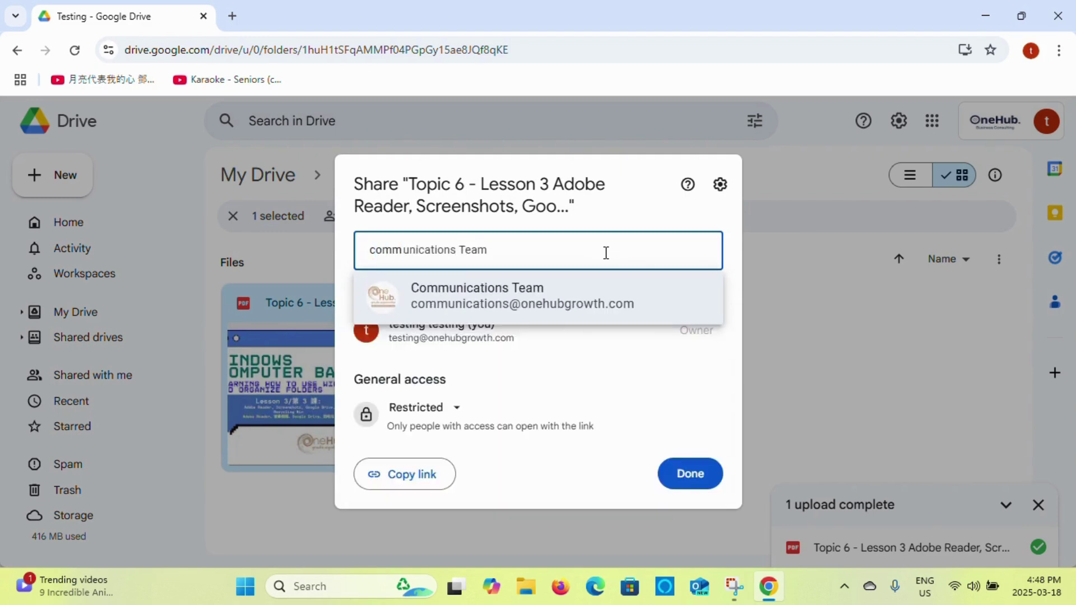
left_click(559, 298)
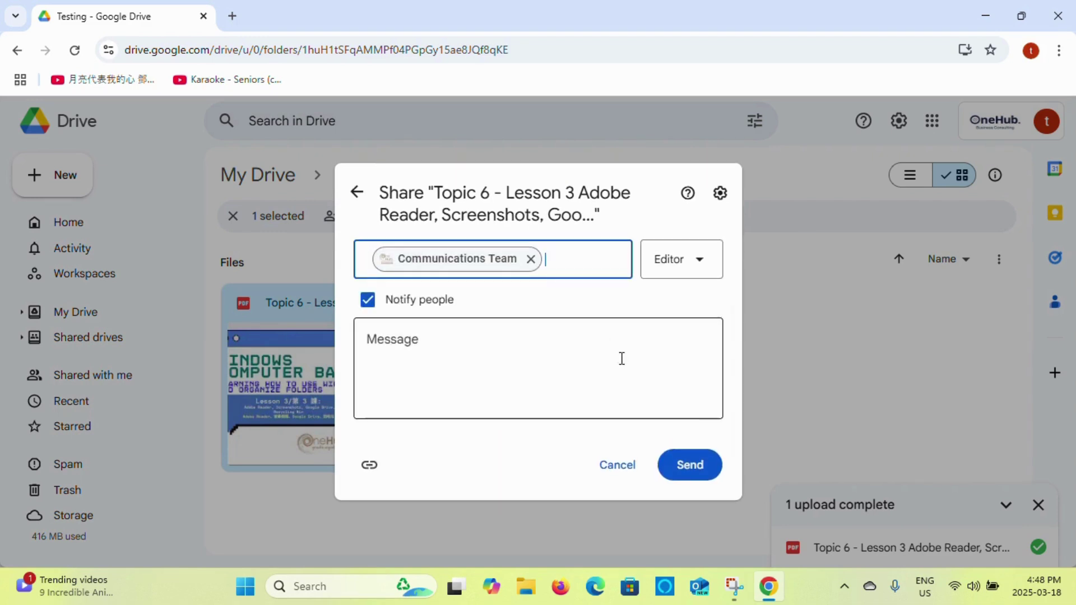
left_click(710, 472)
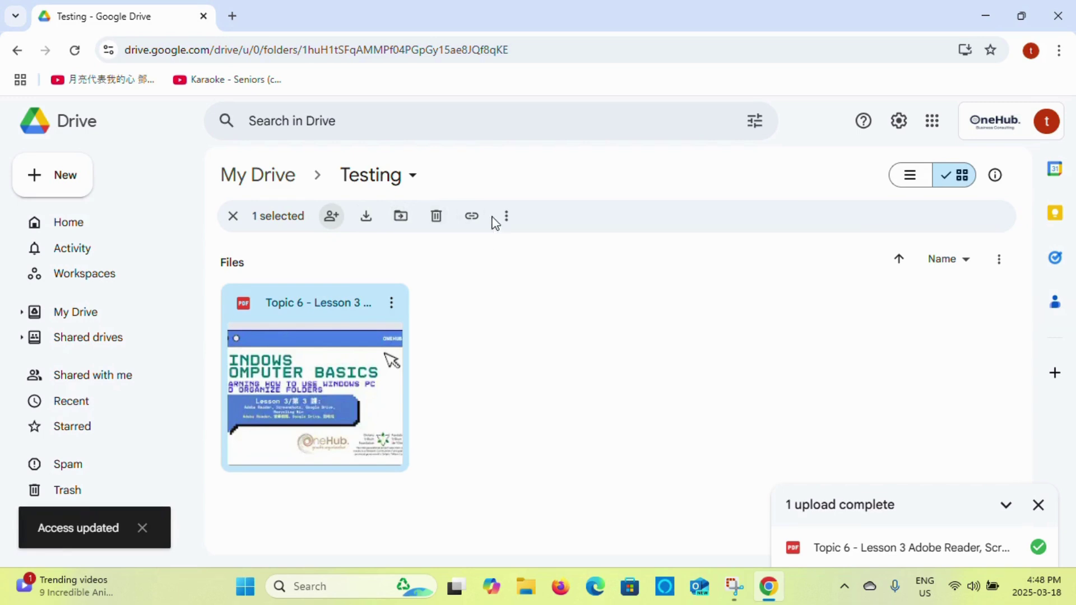
Step: Review the additional actions for the selected PDF, including the Organize and File information options, and deselect the file
left_click(507, 218)
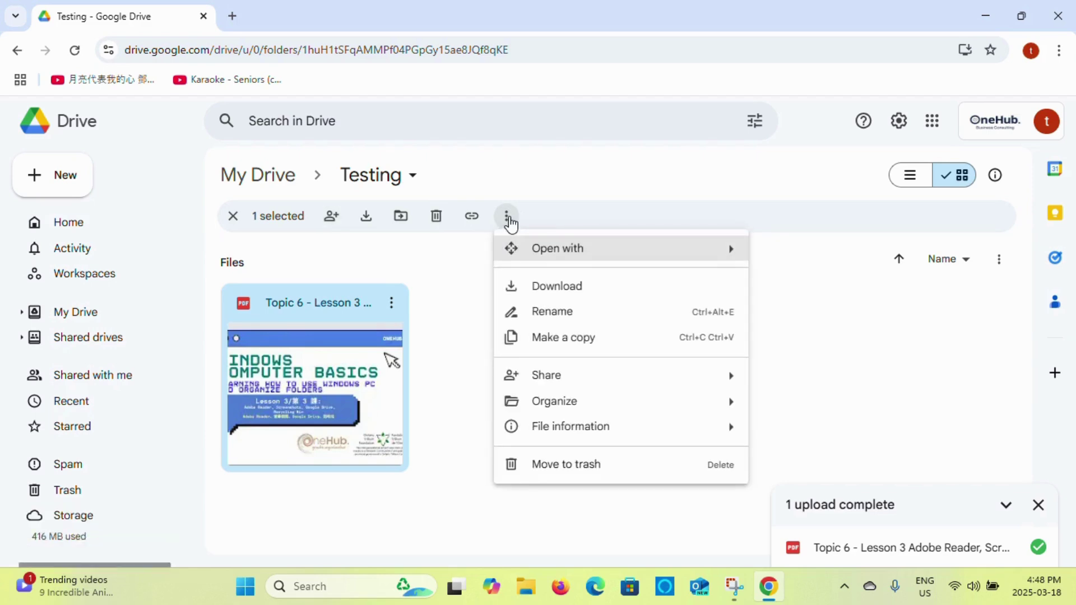
left_click(507, 218)
left_click(507, 219)
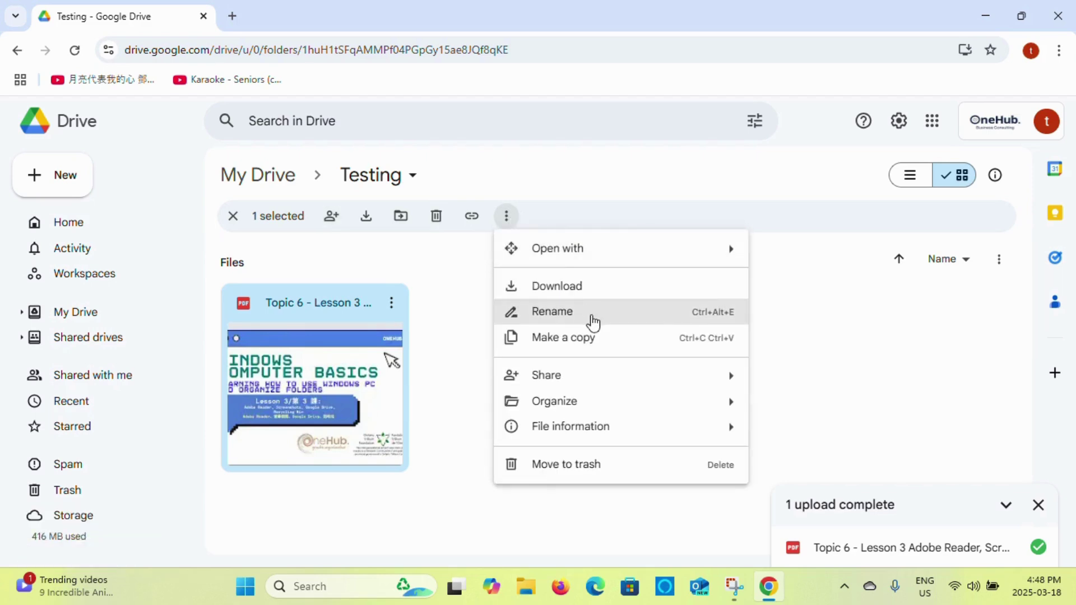
mouse_move(598, 401)
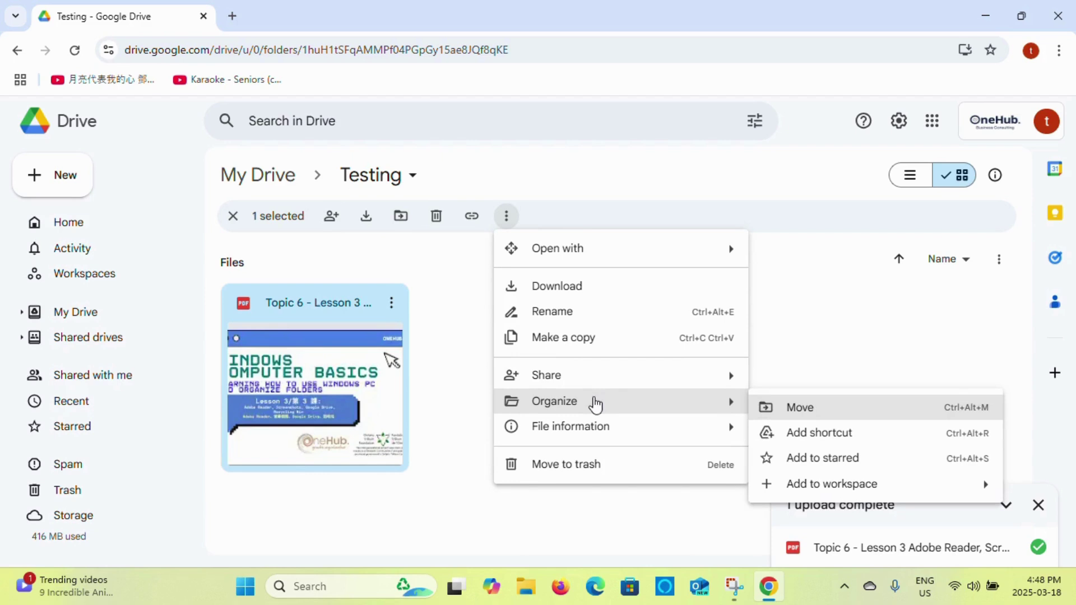
mouse_move(608, 434)
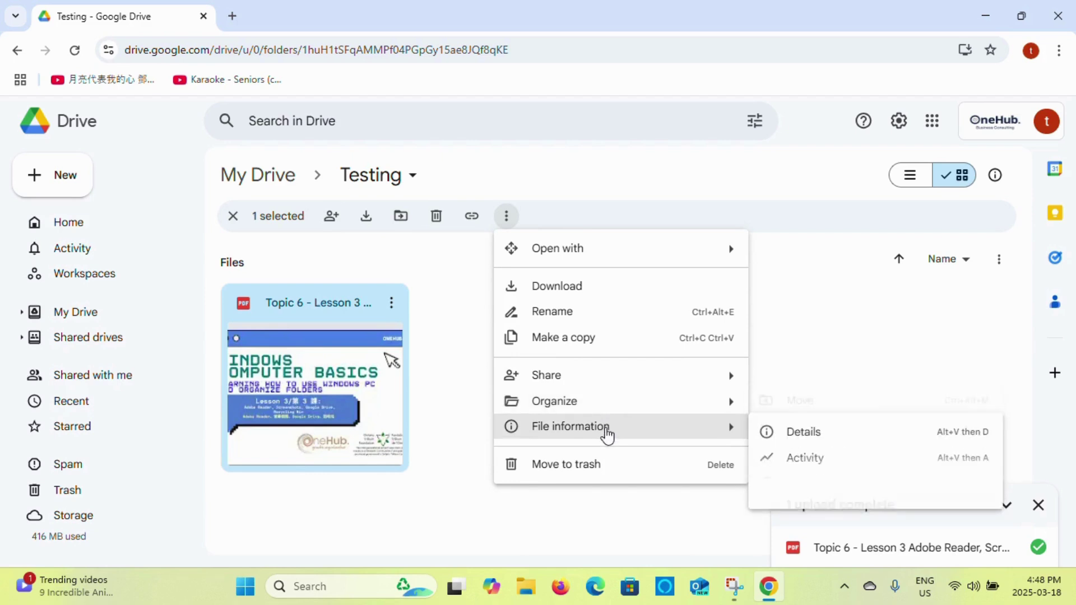
left_click(800, 357)
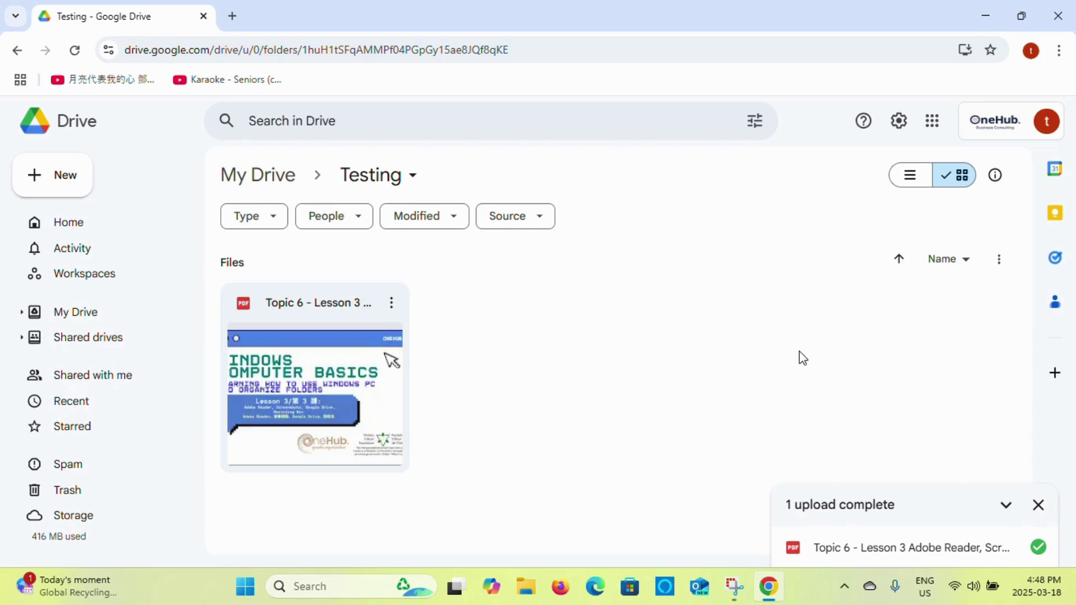
Step: View the Testing folder in list layout and return it to grid layout
left_click(916, 177)
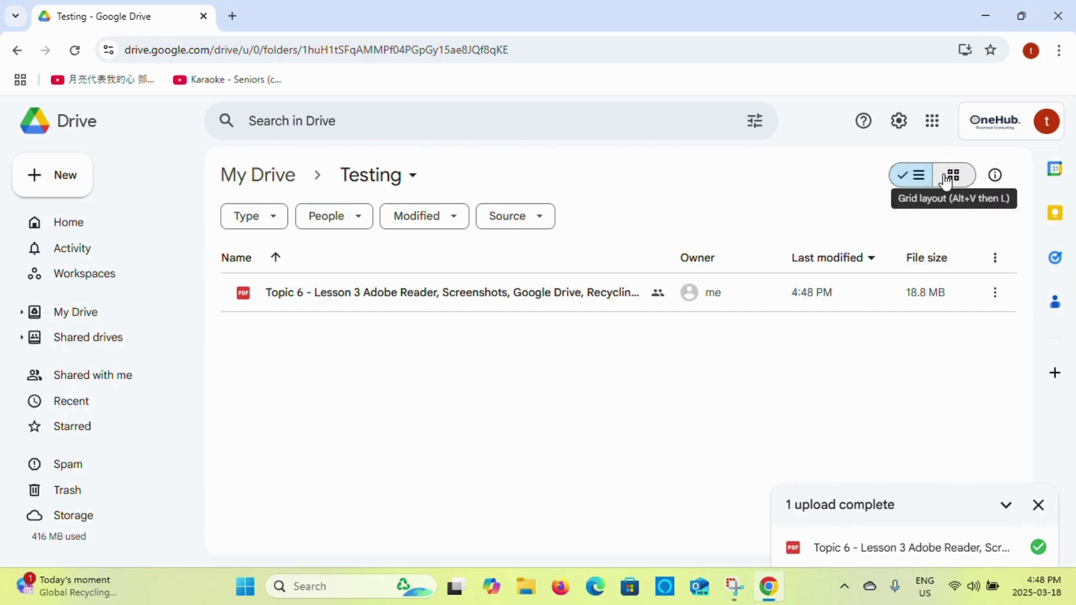
left_click(946, 180)
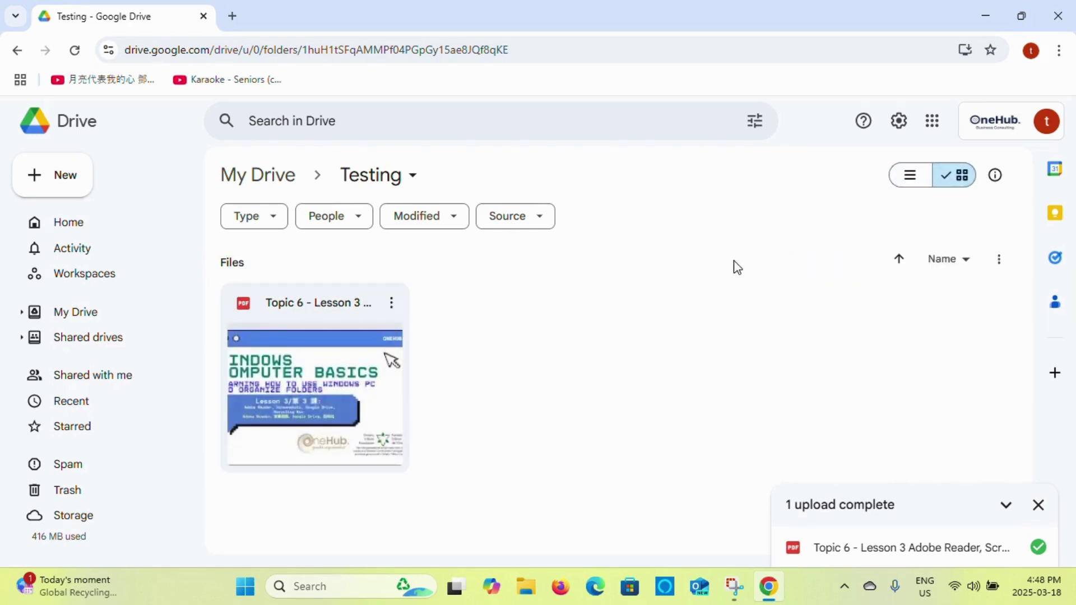
Step: Preview the Topic 6 - Lesson 3 PDF and show the additional actions available in the preview
double_click(387, 336)
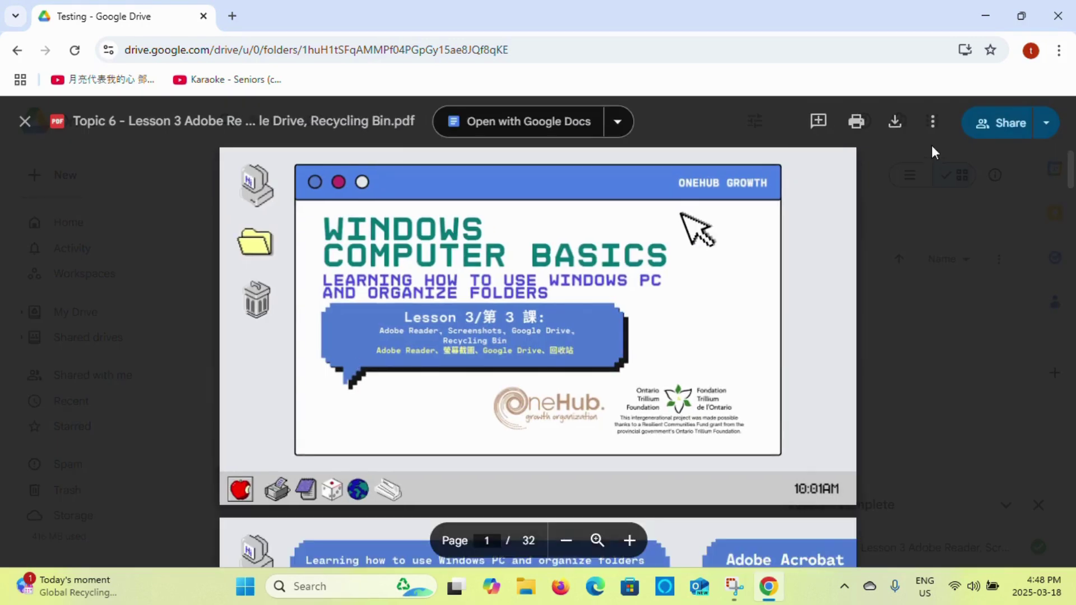
left_click(933, 122)
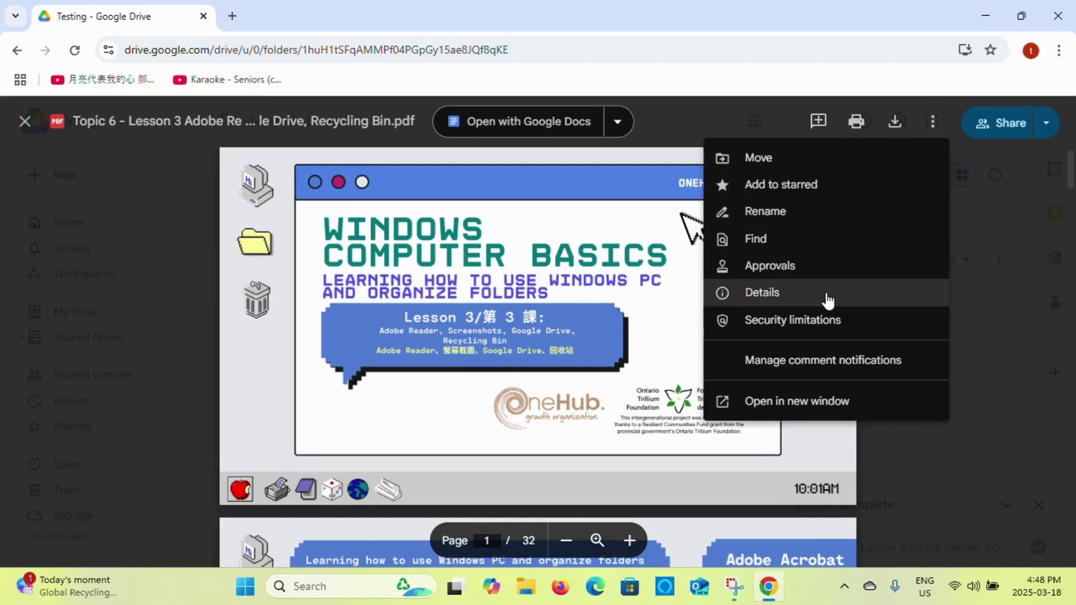
Step: Dismiss the additional actions and magnify the PDF preview, reducing it again until the whole first page fits
left_click(634, 330)
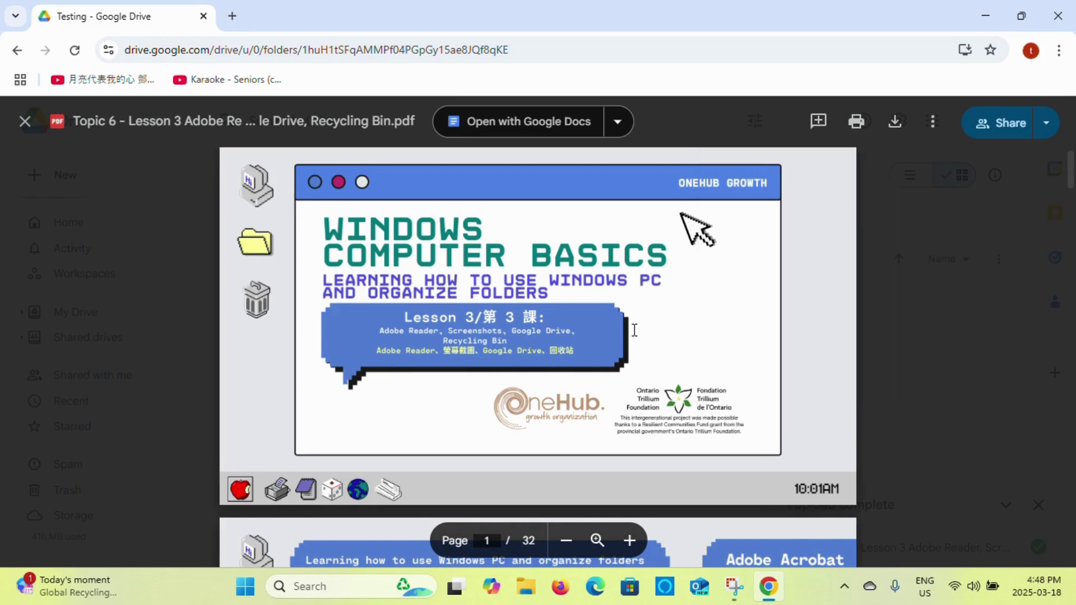
left_click(629, 540)
left_click(629, 540)
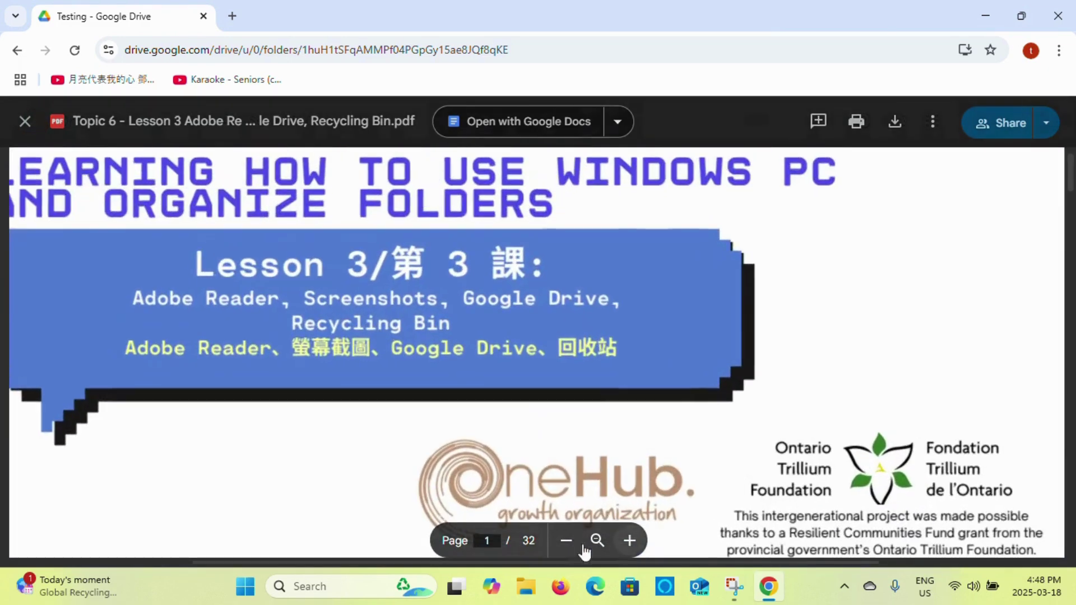
left_click(565, 540)
left_click(564, 540)
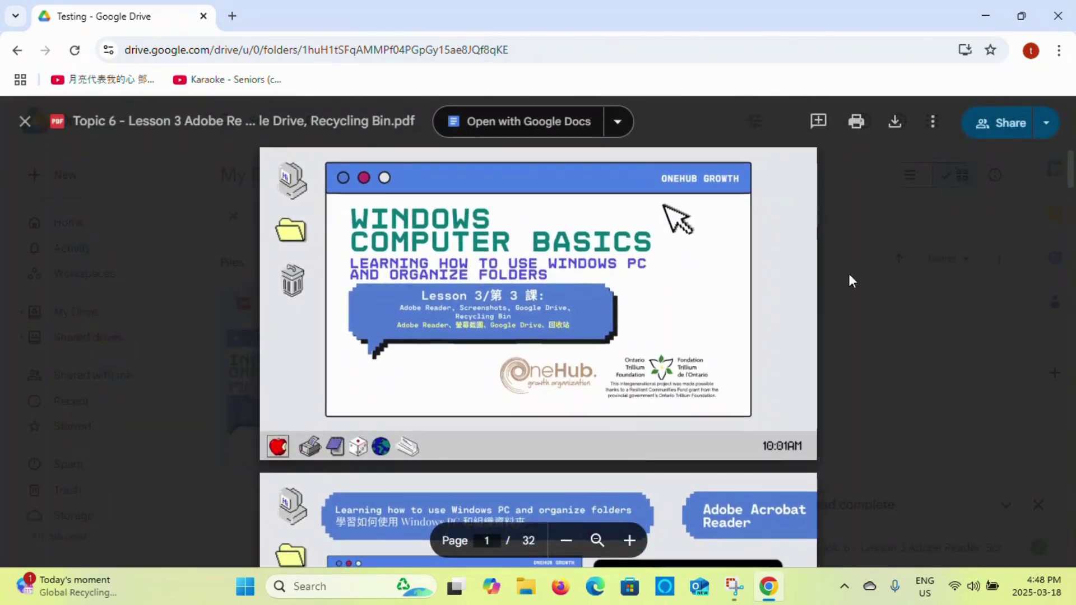
Step: Download the Topic 6 - Lesson 3 PDF, close its copy in Adobe Acrobat, and return to the Testing folder
left_click(893, 123)
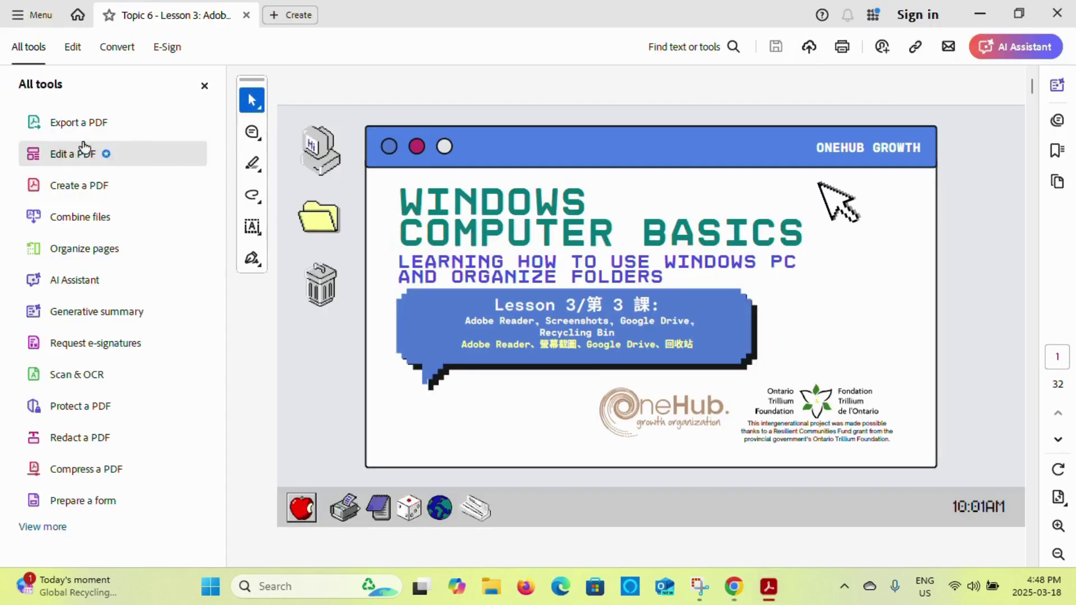
left_click(1055, 16)
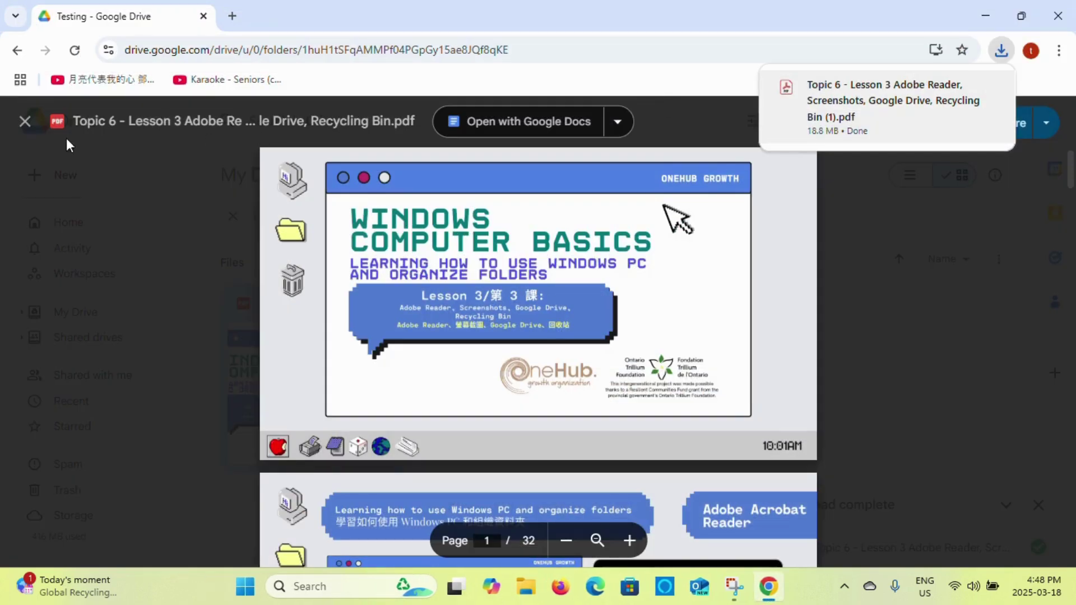
left_click(21, 128)
left_click(903, 326)
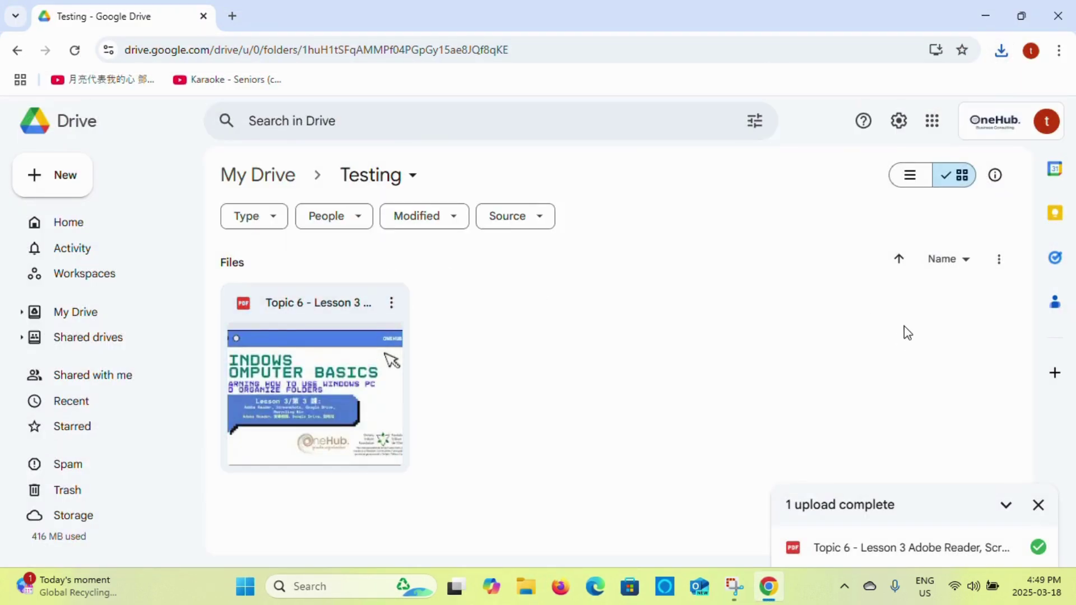
Step: Reverse the name sort direction in the Testing folder and review the sorting and folder placement options
left_click(964, 261)
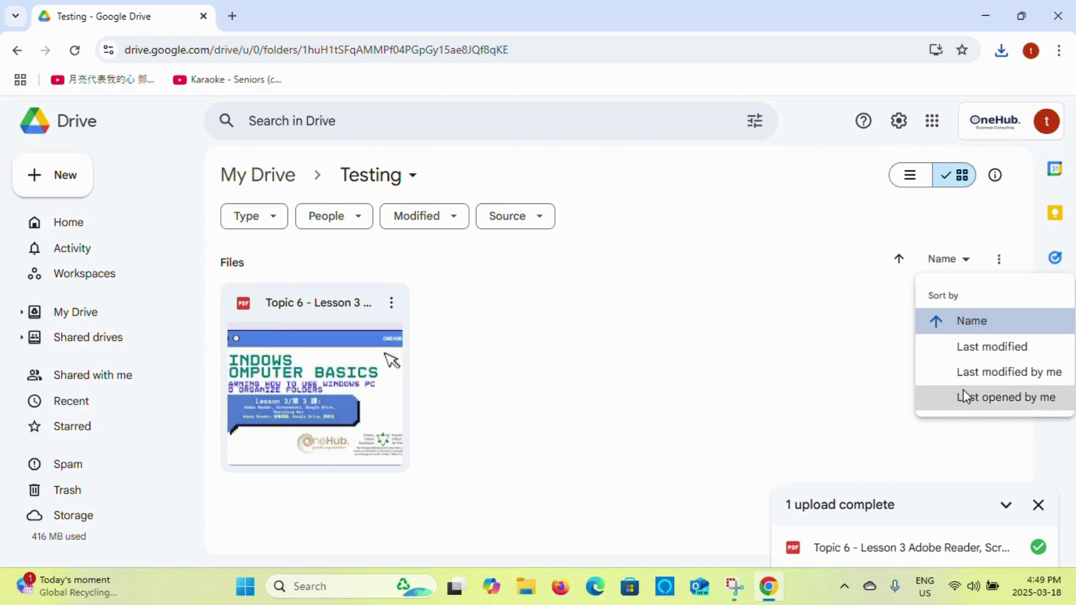
left_click(899, 270)
right_click(900, 270)
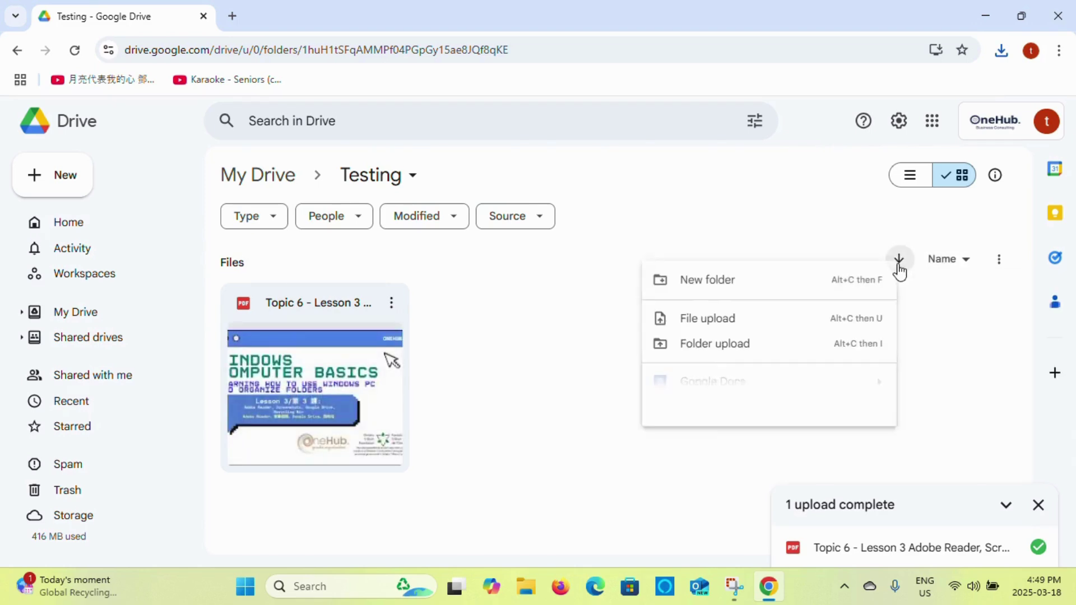
left_click(1011, 266)
left_click(1014, 260)
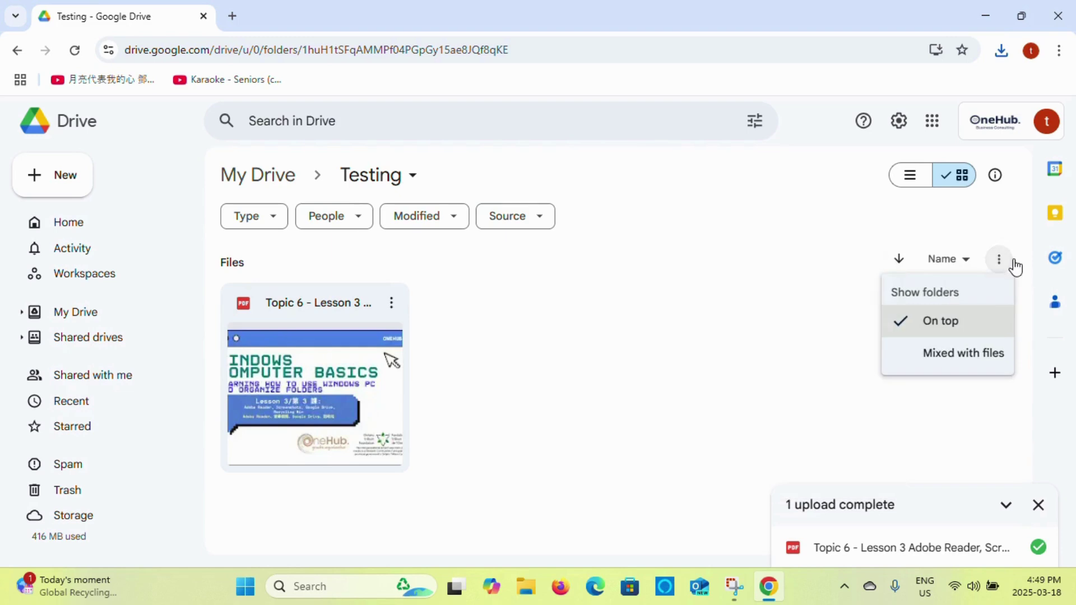
left_click(737, 348)
Step: Examine the Type, People, Modified and Source filter choices for the Testing folder, and open the Drive settings options
left_click(274, 220)
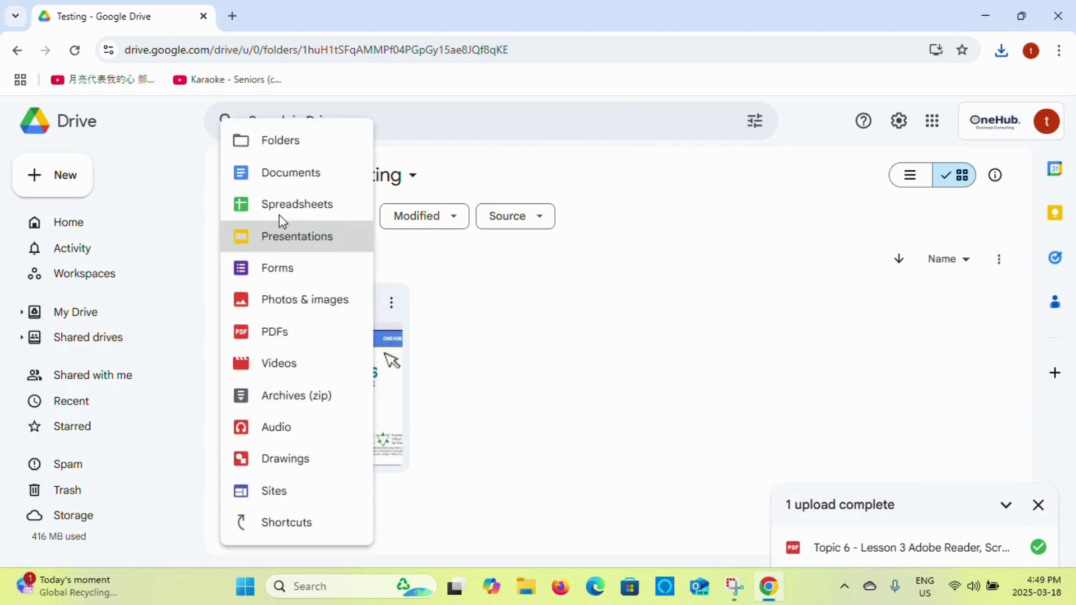
left_click(495, 282)
right_click(493, 282)
left_click(353, 216)
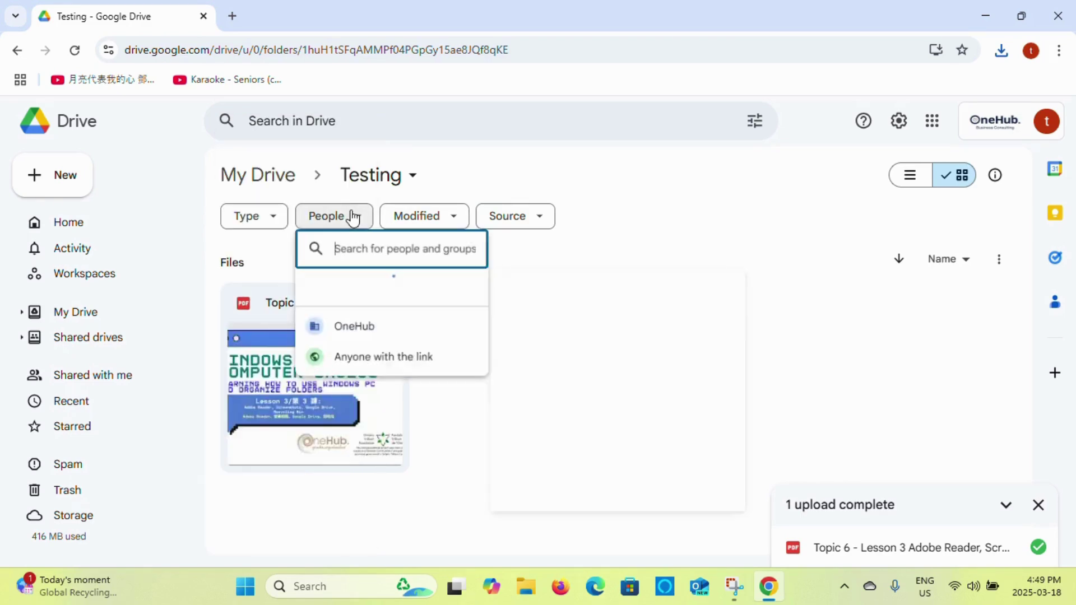
left_click(407, 216)
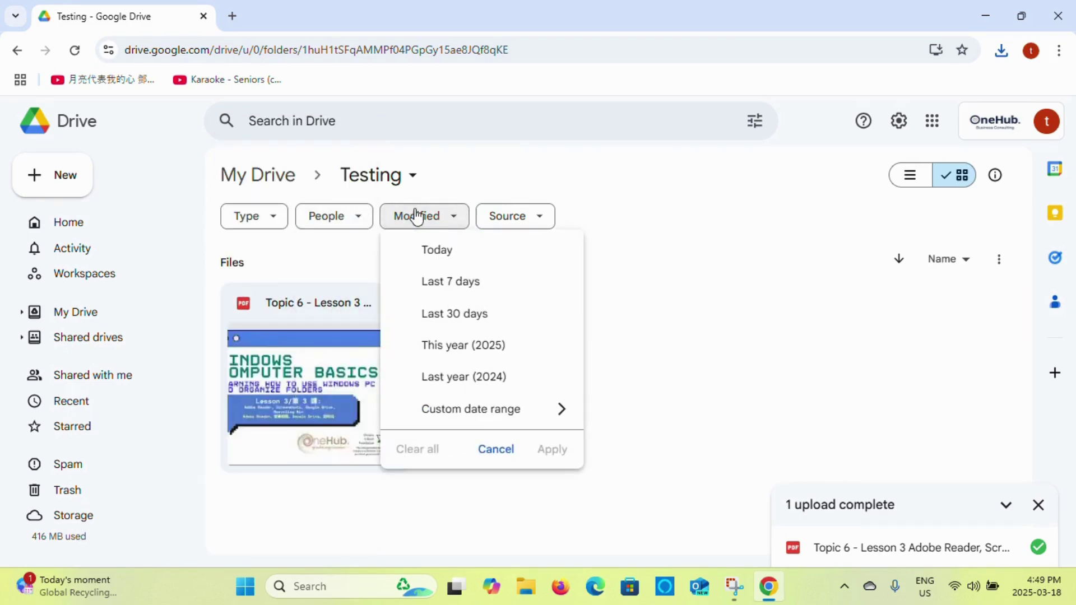
left_click(522, 224)
left_click(766, 364)
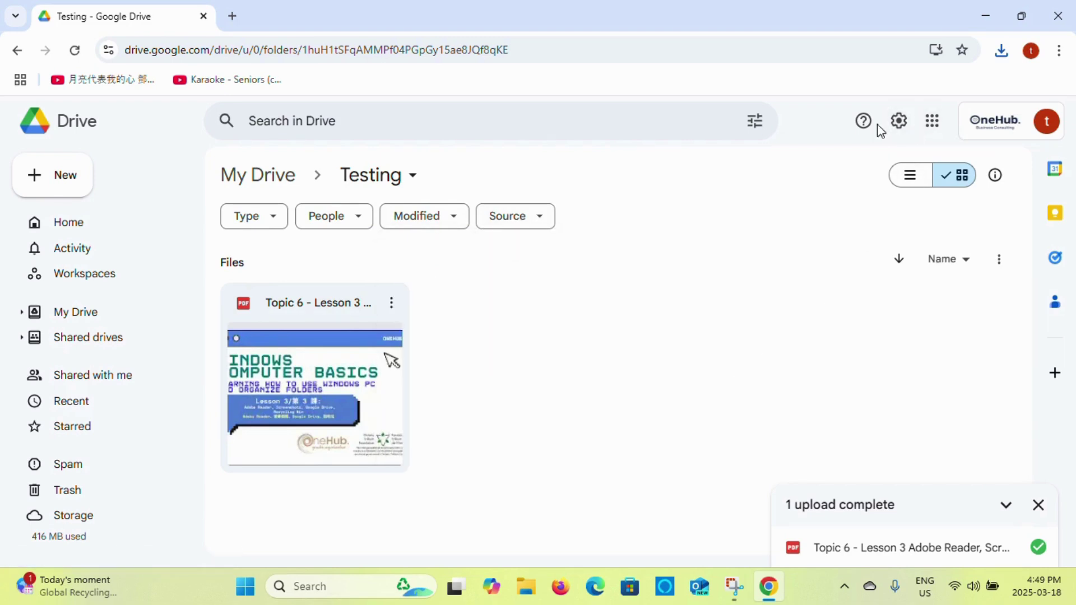
left_click(899, 122)
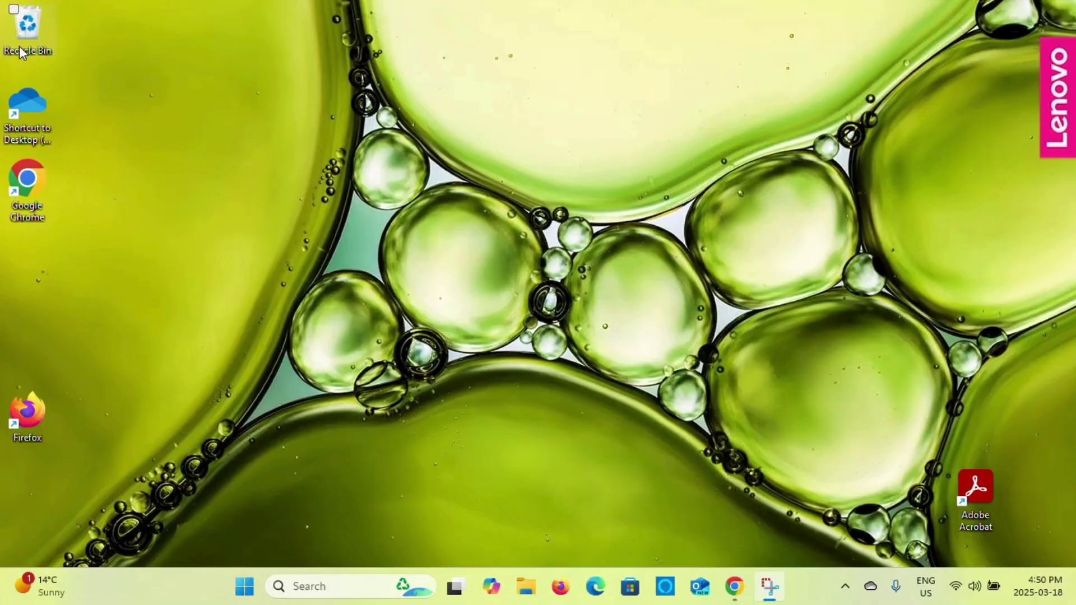
Step: Switch to the Windows desktop's Recycle Bin and open it in a maximized window
left_click(22, 46)
double_click(22, 46)
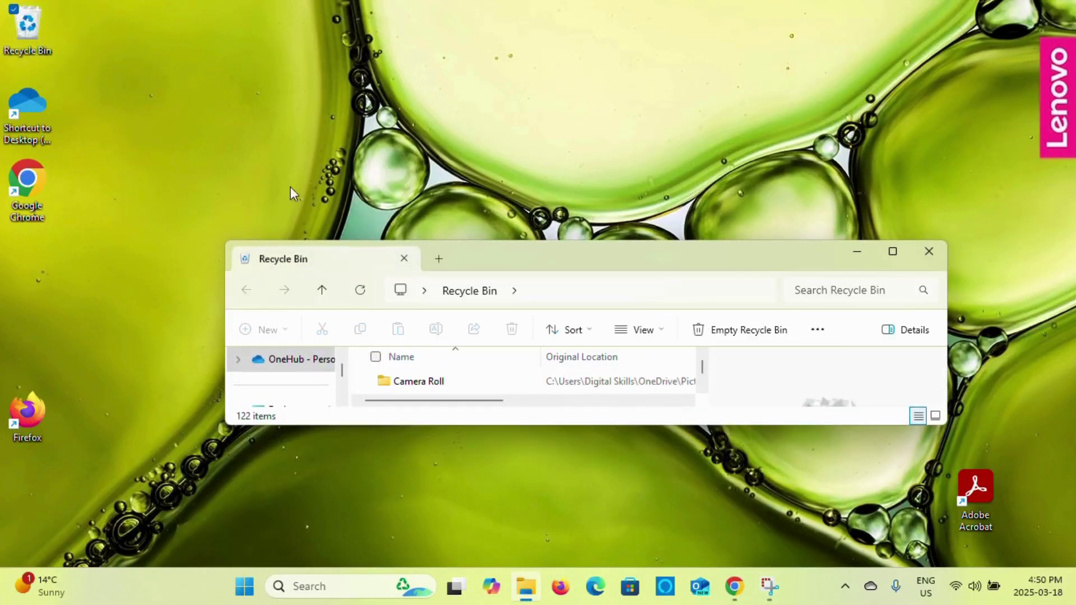
left_click(893, 253)
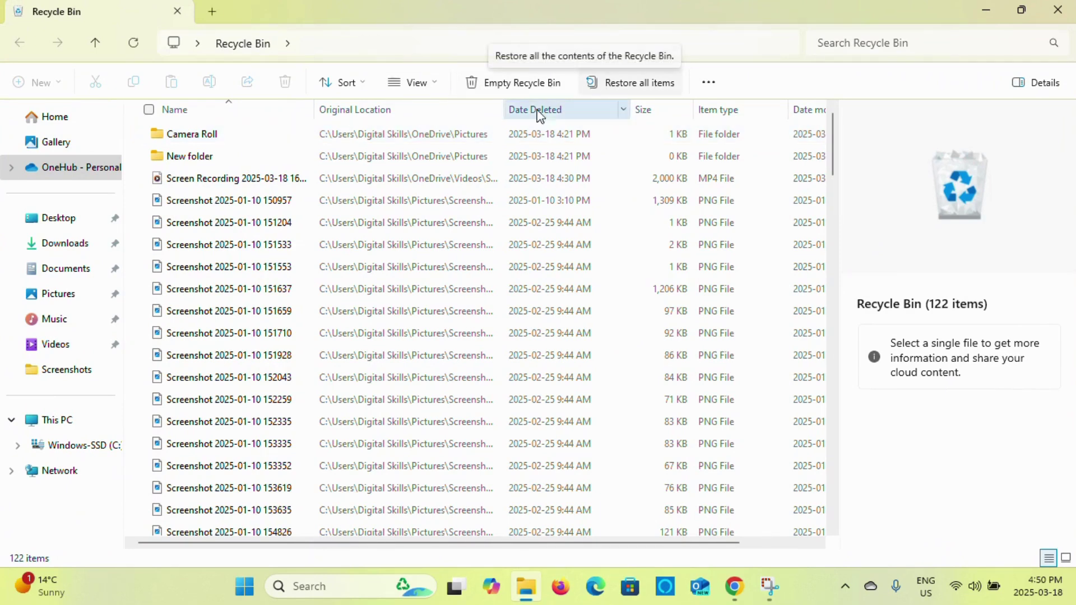
Step: Display the Recycle Bin contents as extra large icons, sorted by item type
left_click(429, 94)
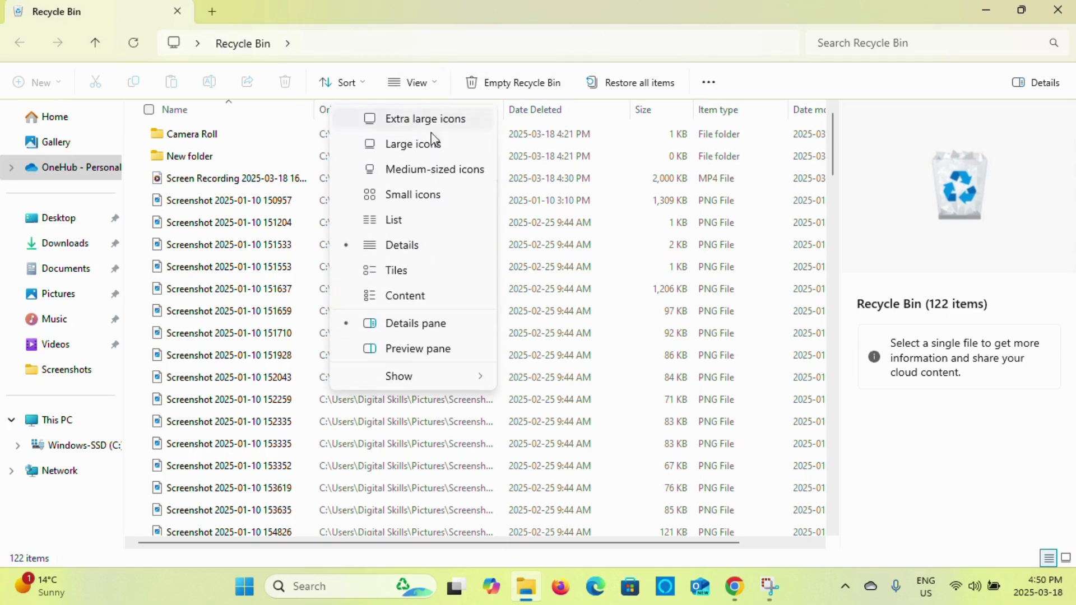
left_click(425, 118)
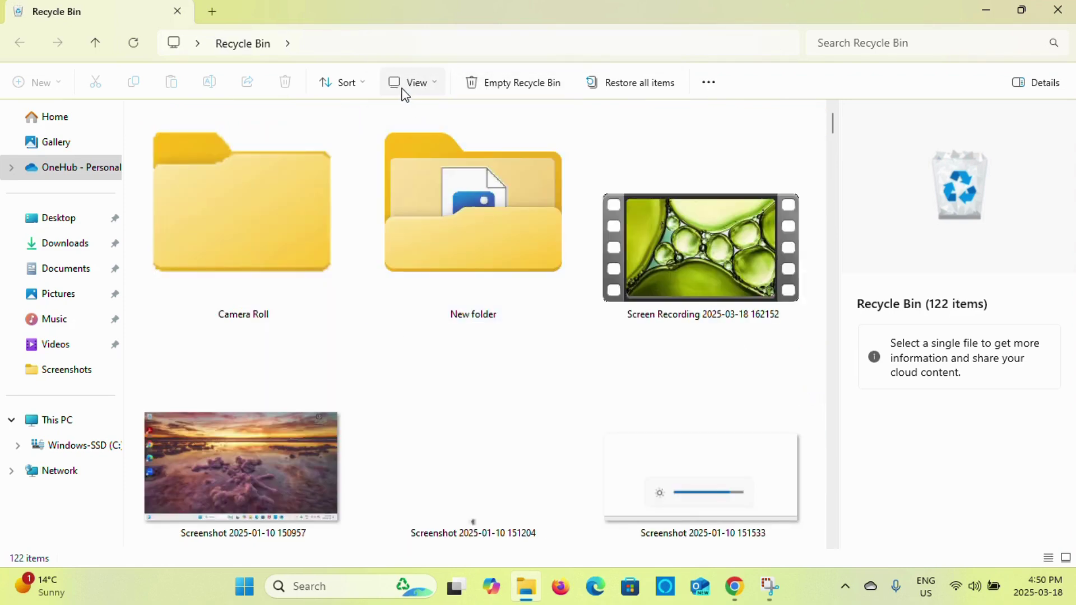
left_click(352, 92)
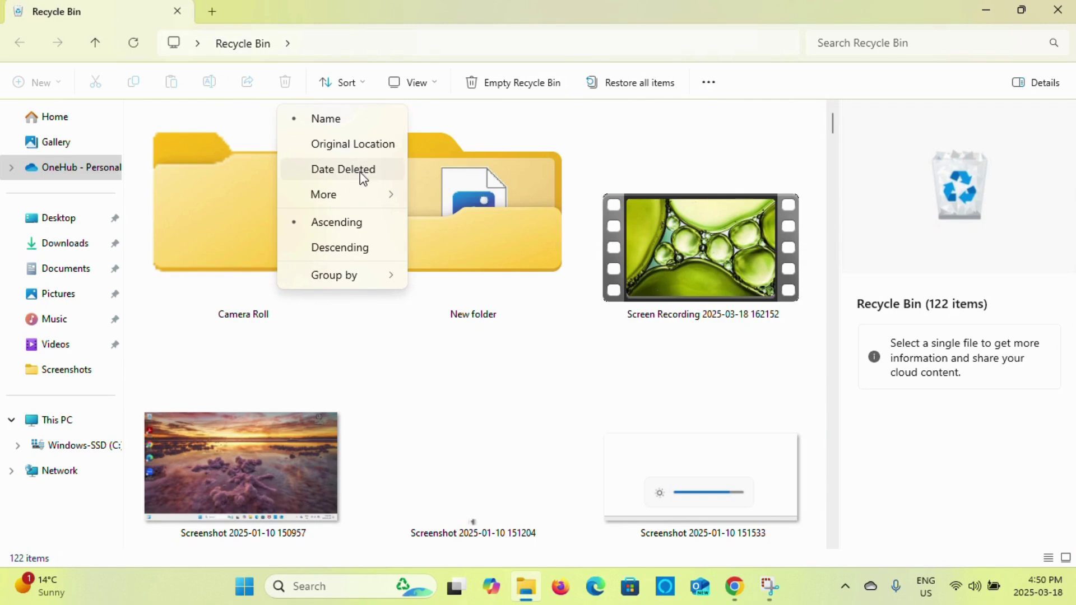
mouse_move(353, 203)
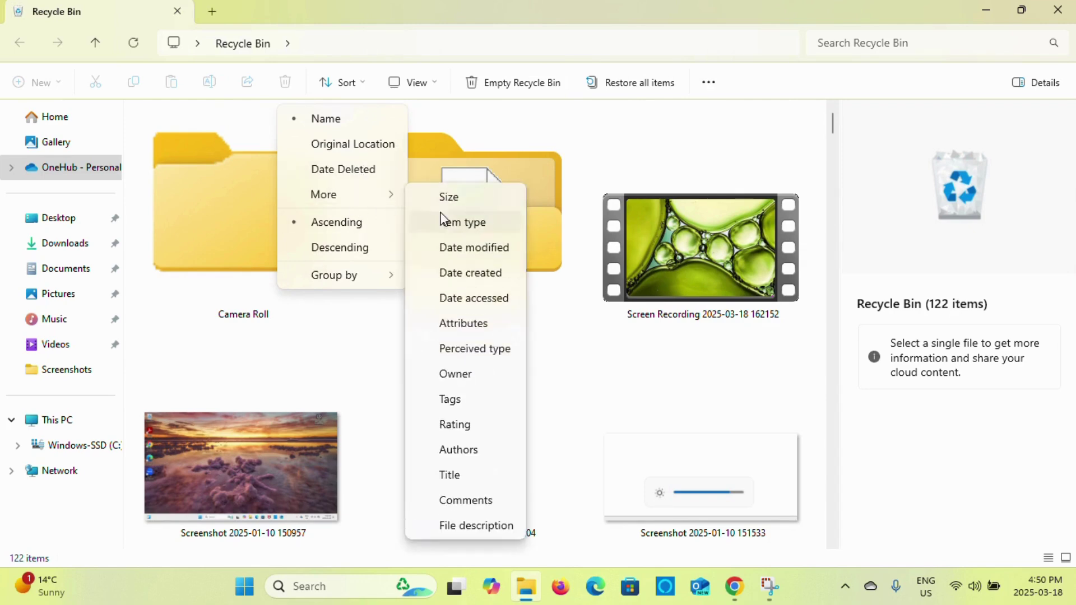
left_click(444, 217)
Step: Review the available actions for the first Topic 6 - Lesson 2 PDF, and permanently delete the second copy
left_click(277, 234)
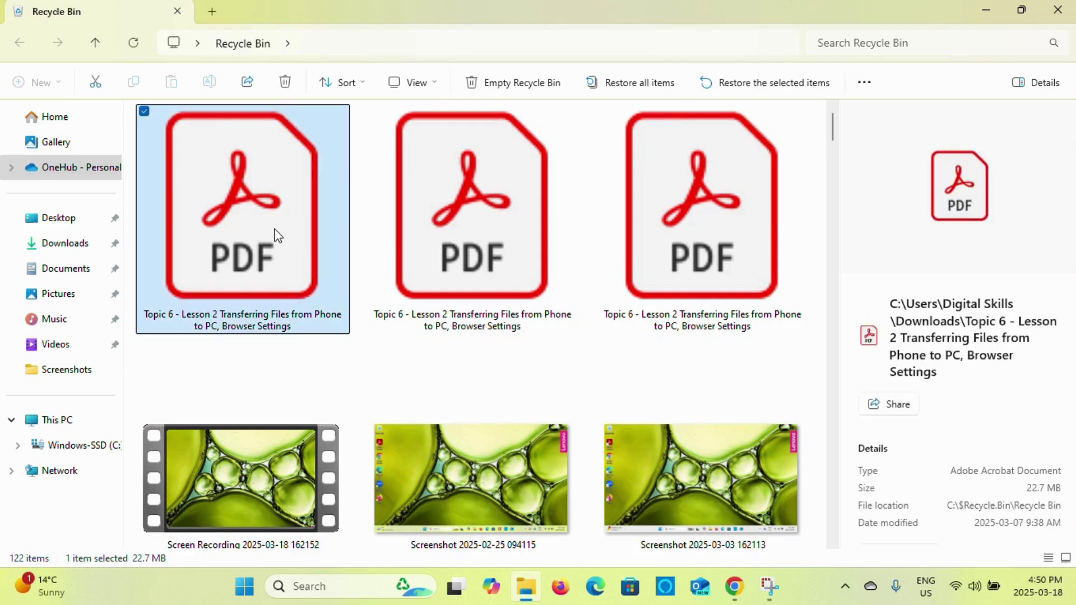
right_click(276, 234)
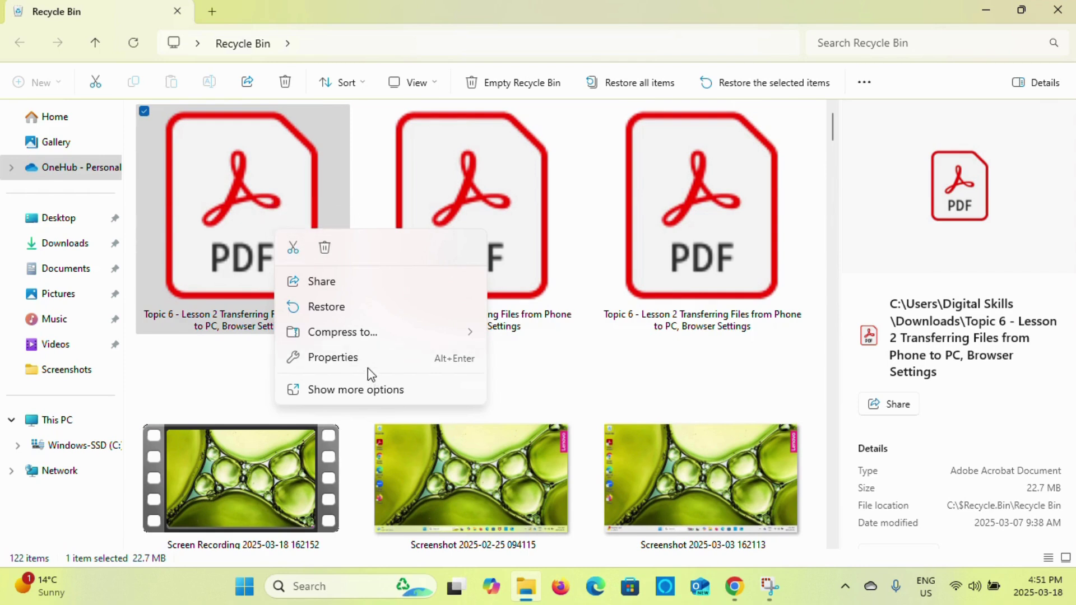
left_click(542, 256)
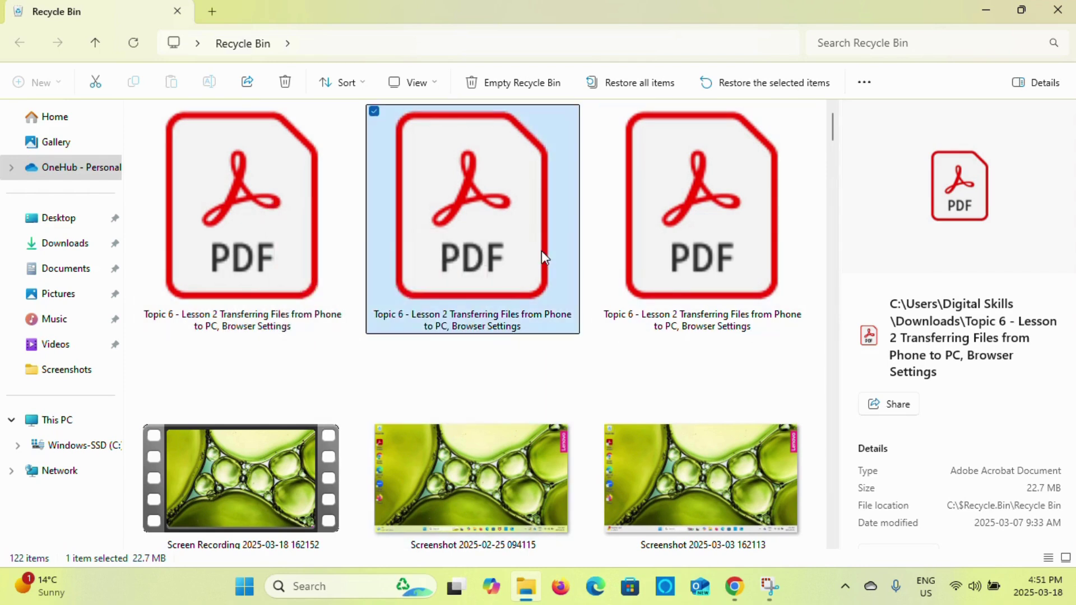
key("Delete")
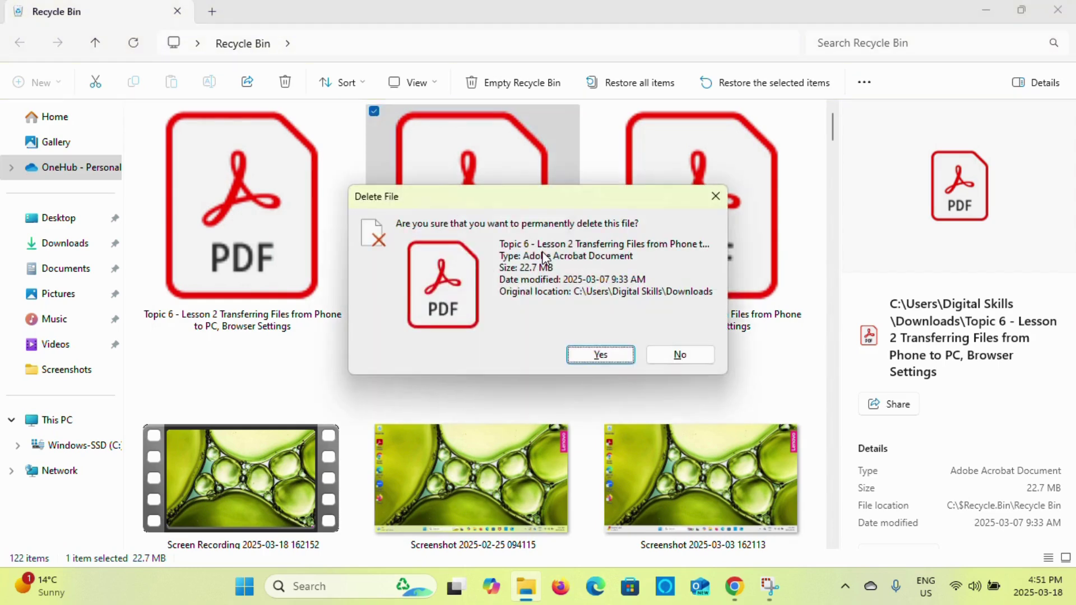
left_click(601, 355)
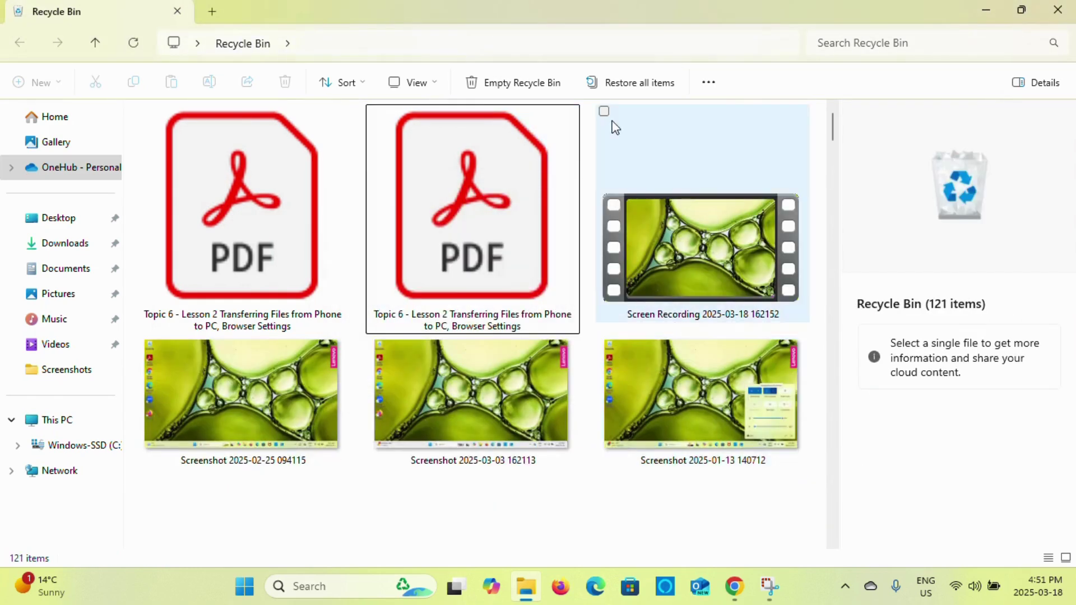